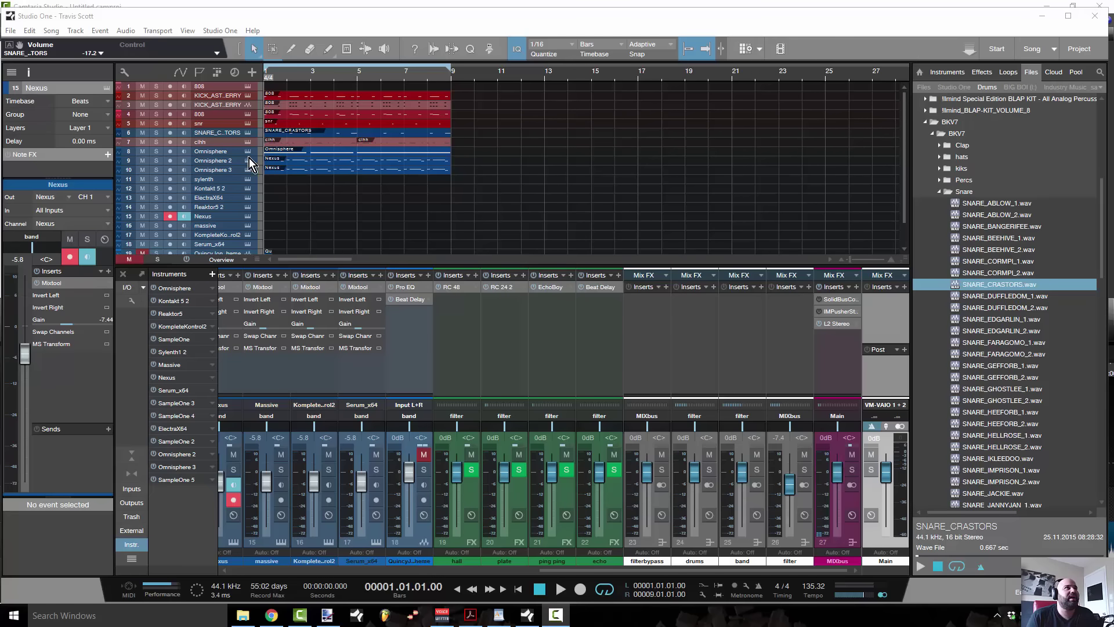
Step: Move the clhh track above the SNARE_CRASTORS track and make a complete duplicate of the KICK_ASTONBERRY audio track
left_click_drag(234, 141, 234, 129)
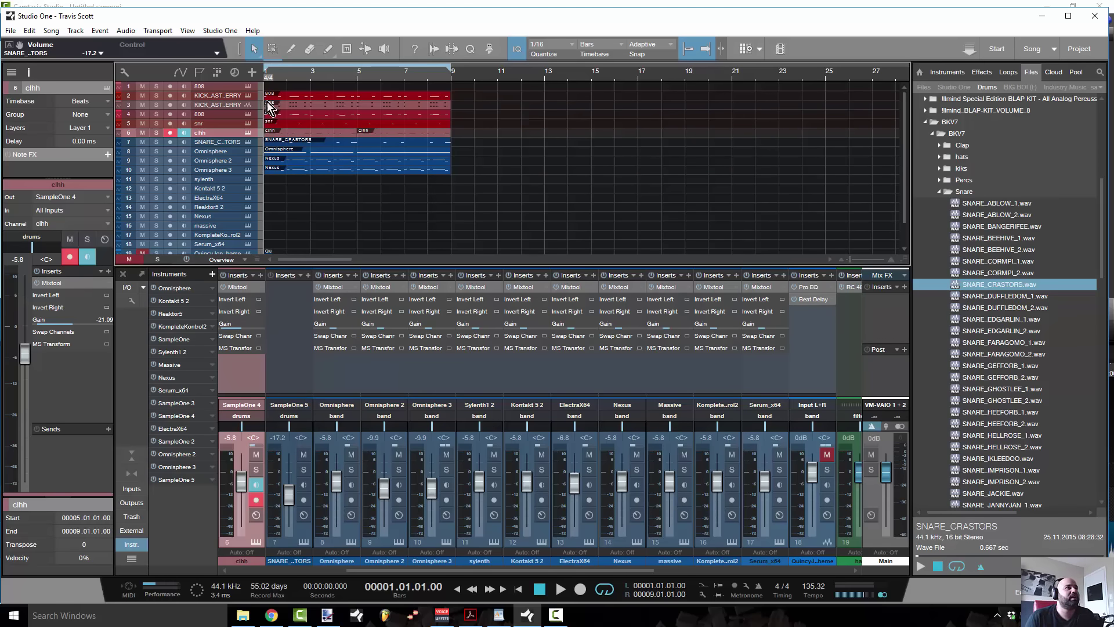
right_click(234, 103)
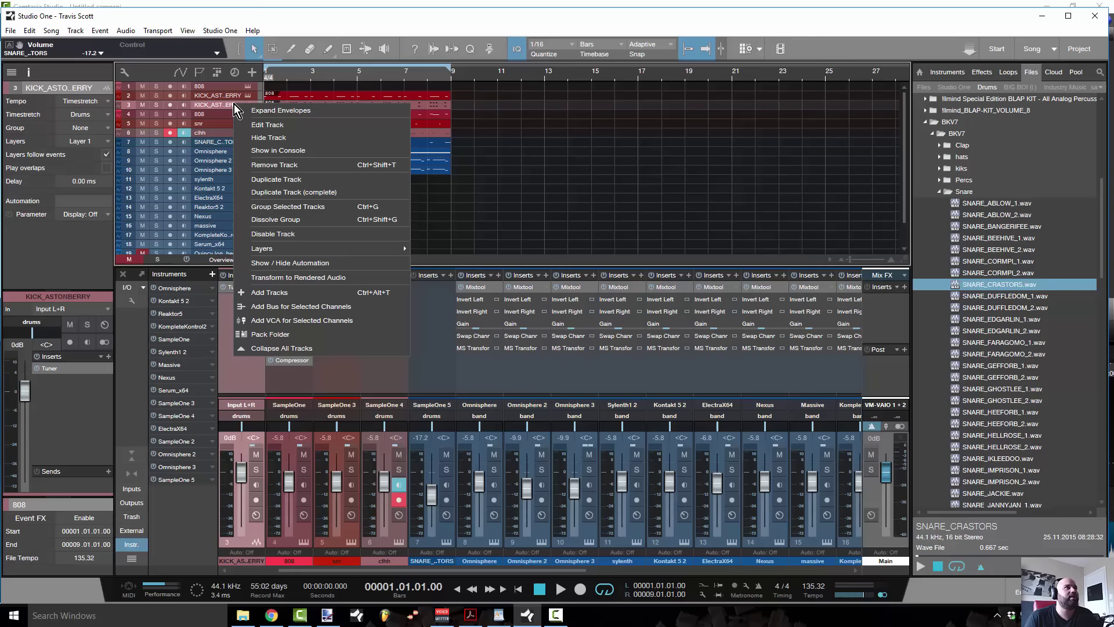
left_click(354, 197)
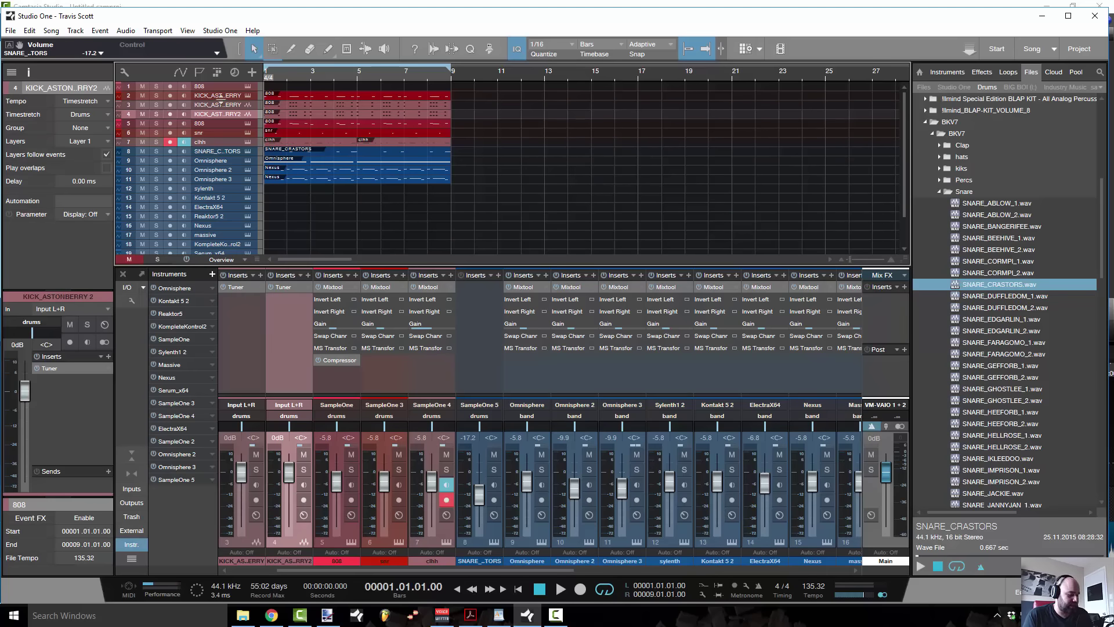
Step: Remove the original and duplicated KICK_ASTONBERRY audio tracks, and play the song
left_click(227, 106)
right_click(227, 107)
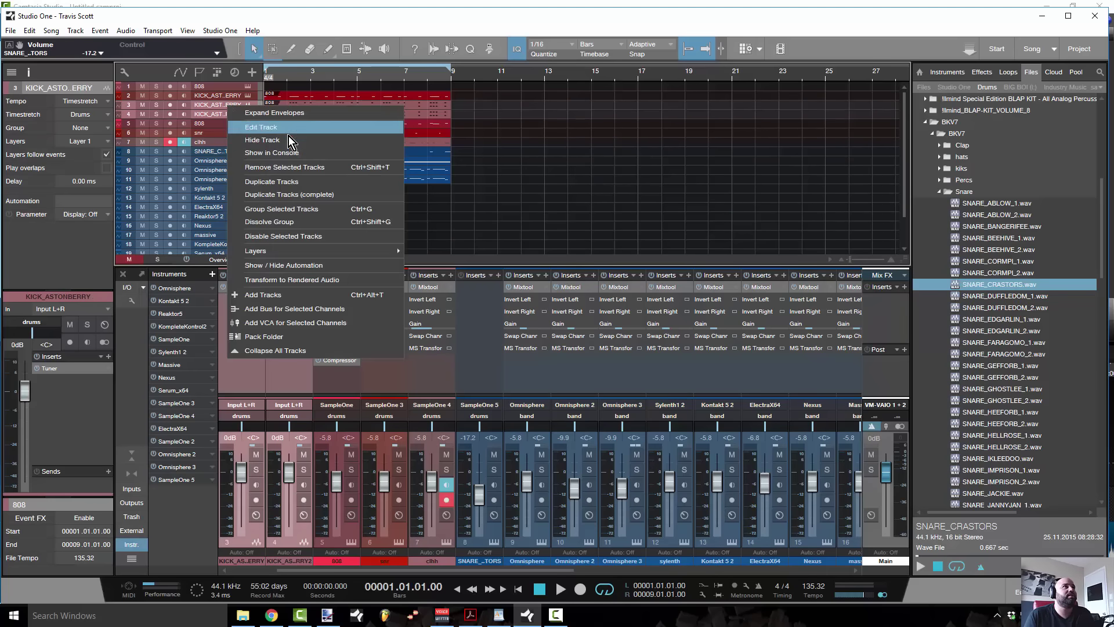
left_click(341, 166)
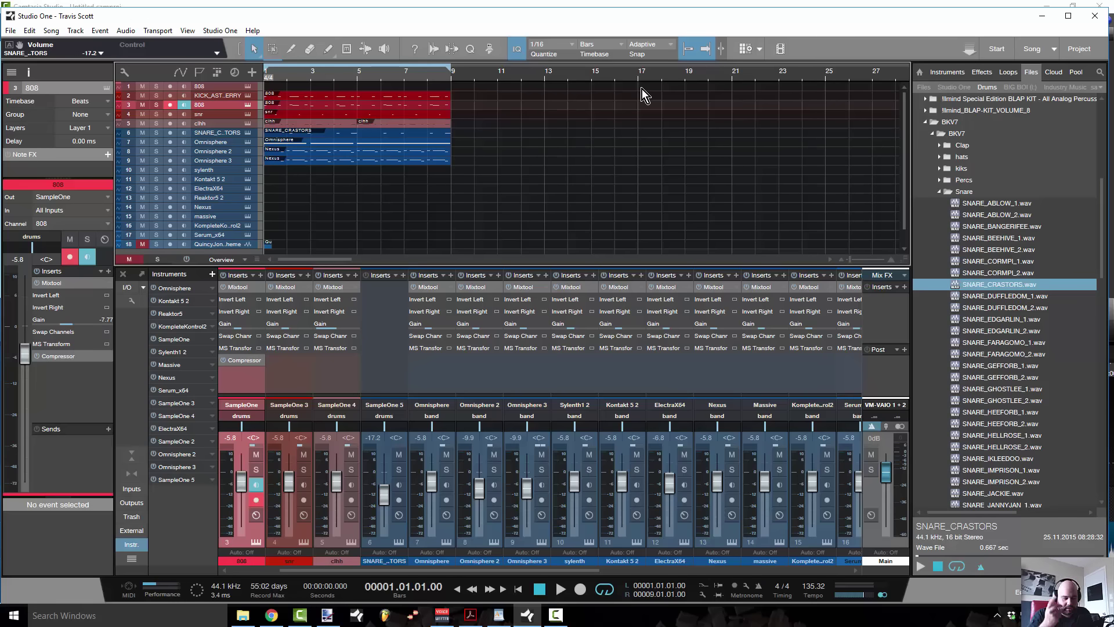
key("space")
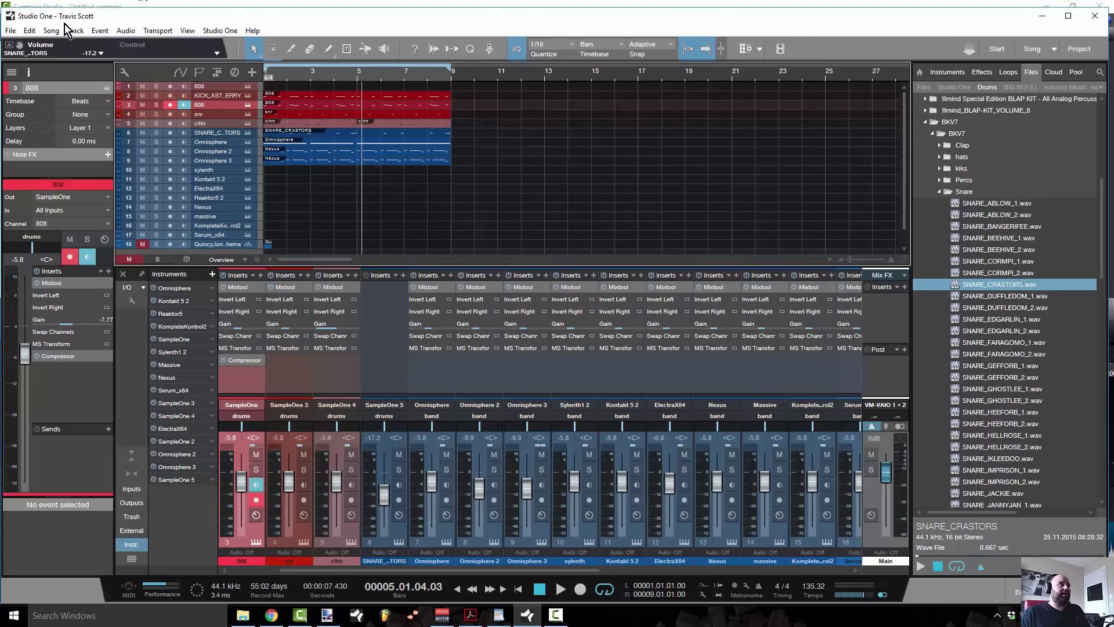
Step: Export the drums, band and filter channels between the loop as 24-bit, 44.1 kHz wave stems, importing them to tracks
left_click(48, 33)
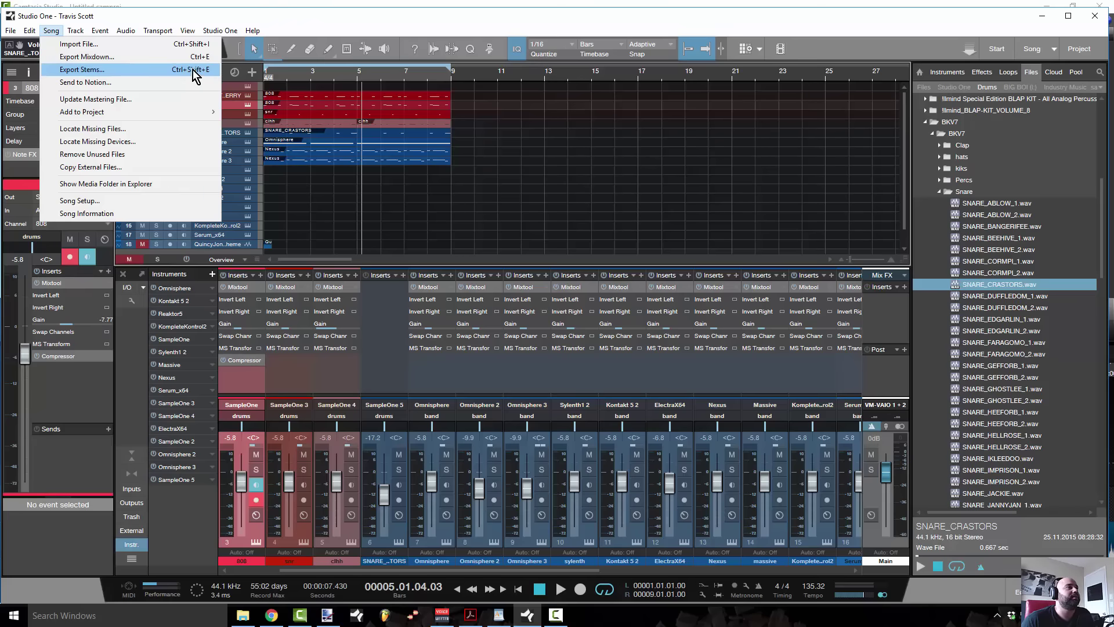
left_click(152, 68)
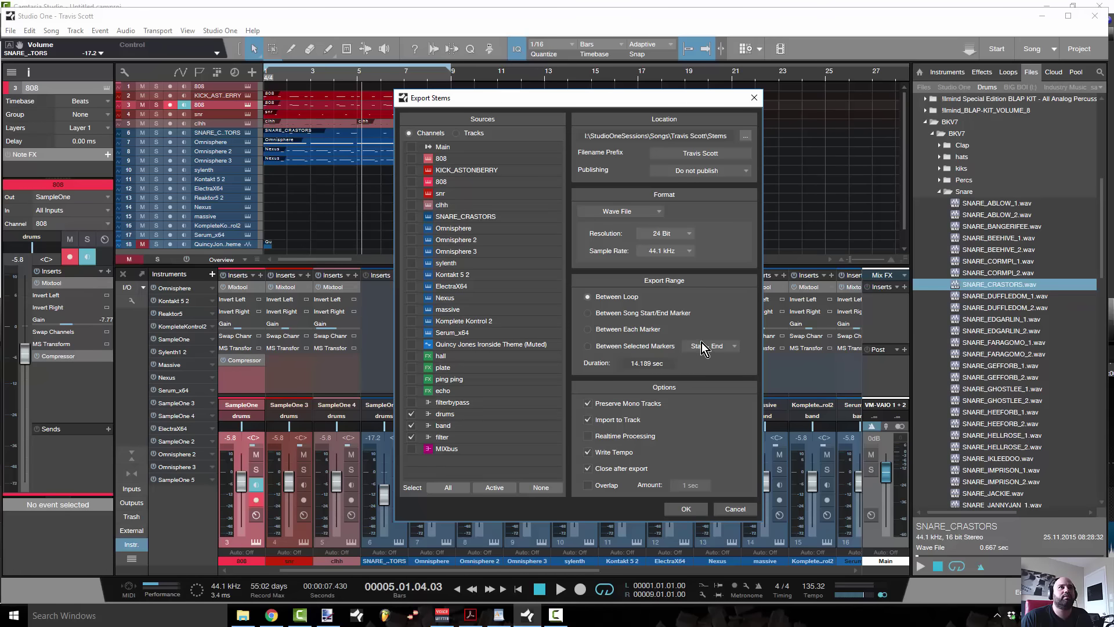
left_click(687, 509)
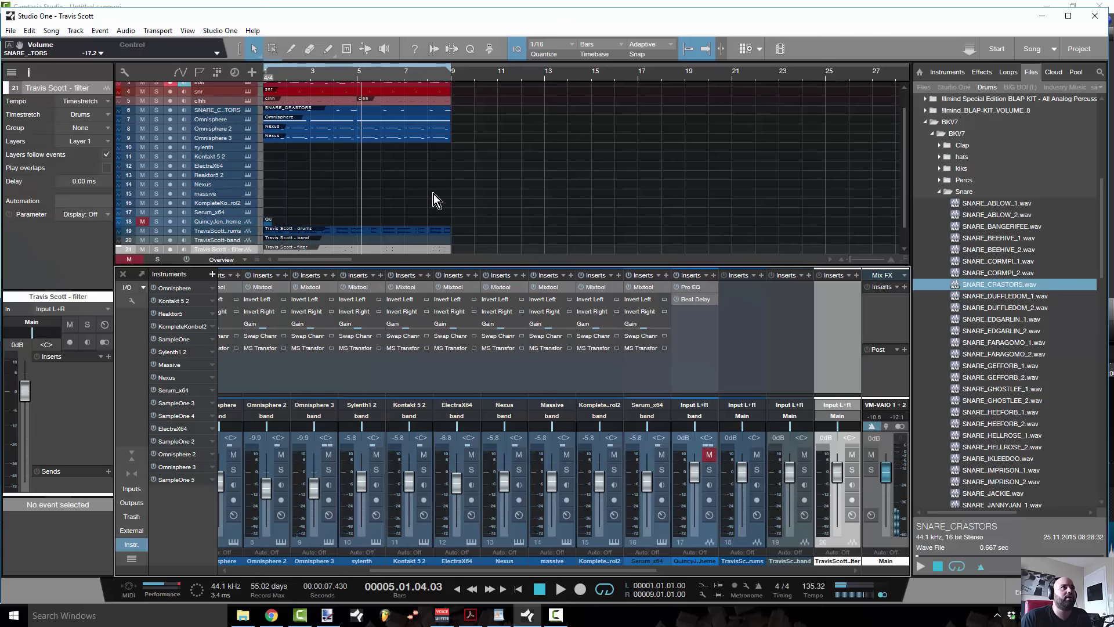
Step: Audition the drums stem in solo from the song start, and leave its track unsoloed and muted
scroll(376, 203, "down", 1)
scroll(375, 202, "up", 5)
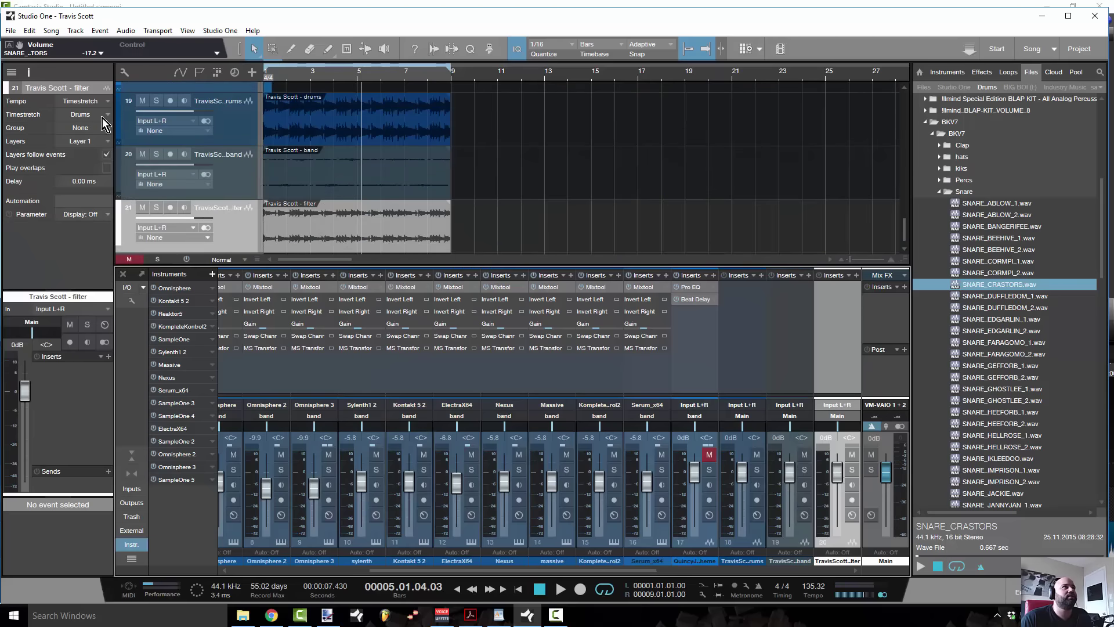
left_click(155, 100)
key("comma")
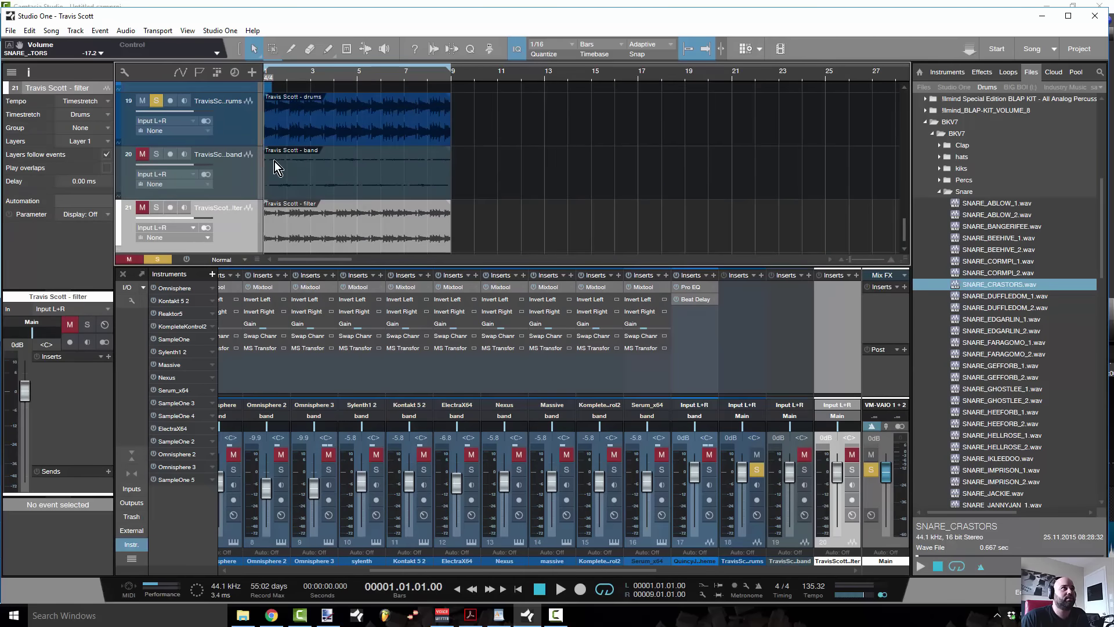
key("space")
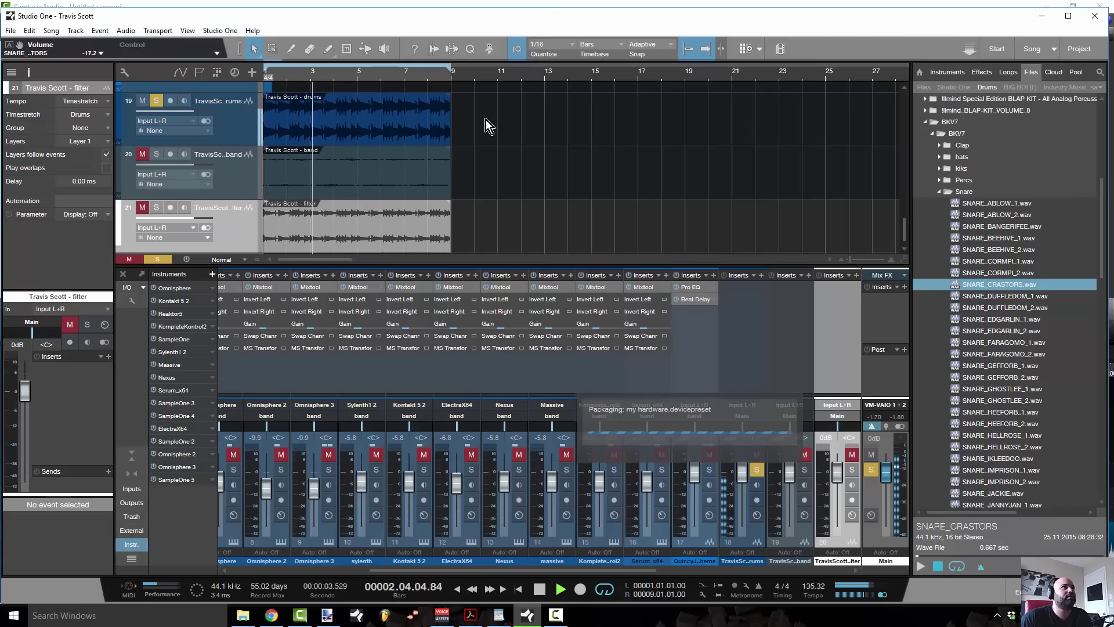
key("space")
left_click(156, 101)
left_click(142, 100)
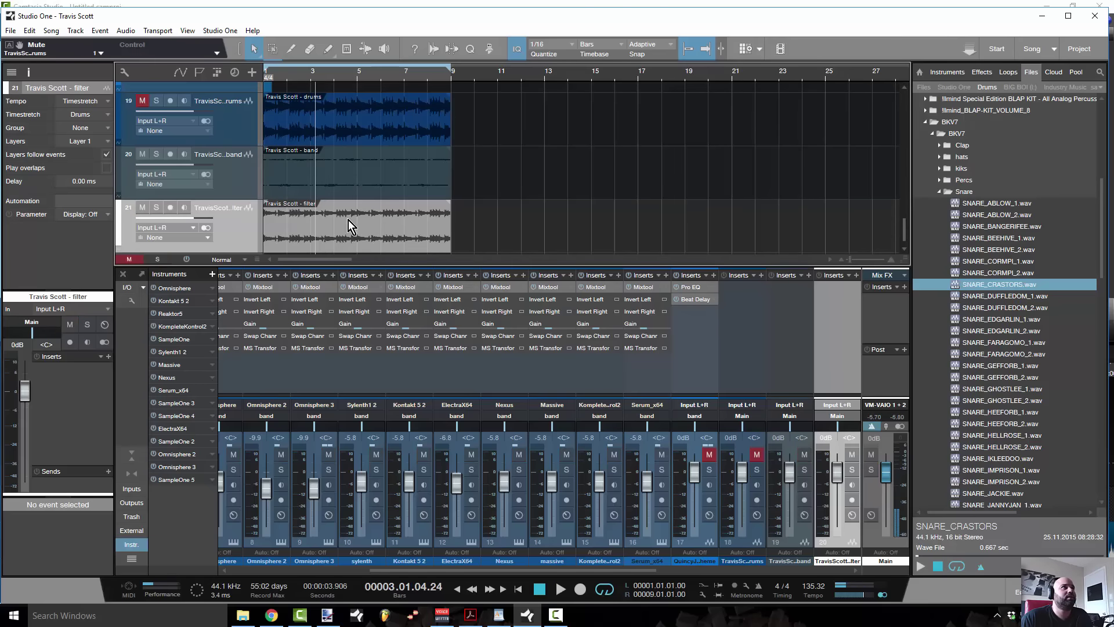
Step: Audition the band stem in solo, and release its solo
left_click(149, 155)
left_click(156, 154)
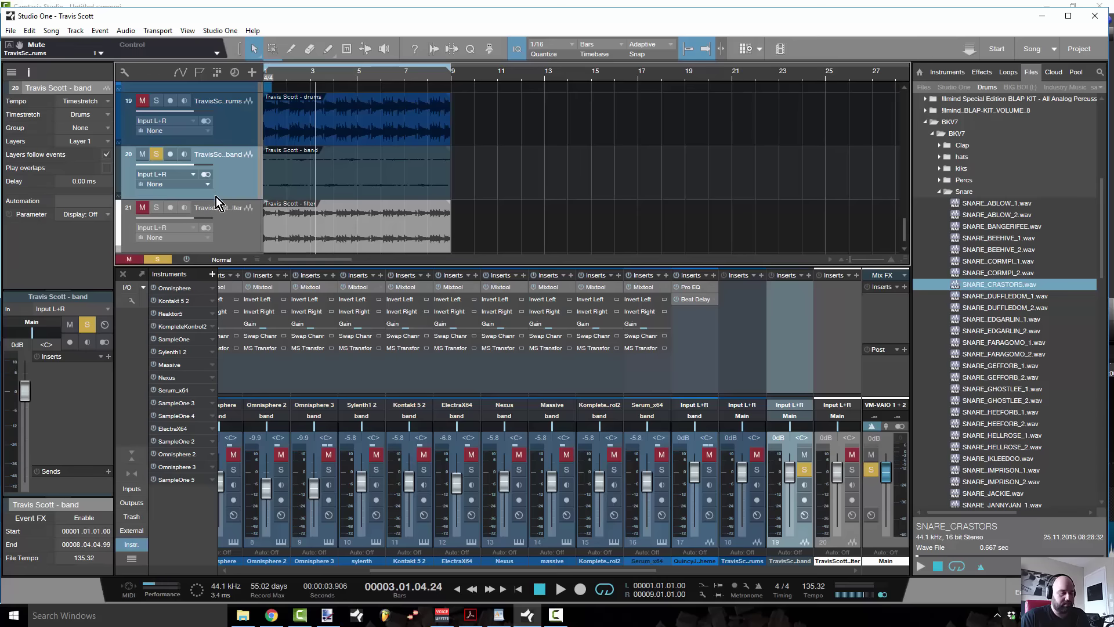
key("space")
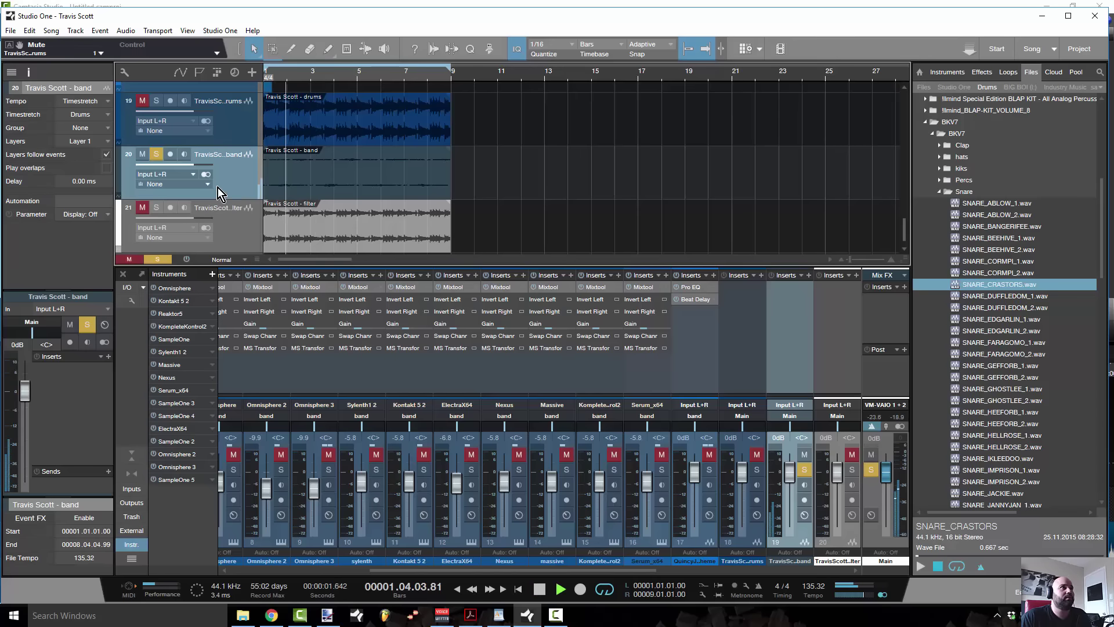
key("space")
left_click(156, 154)
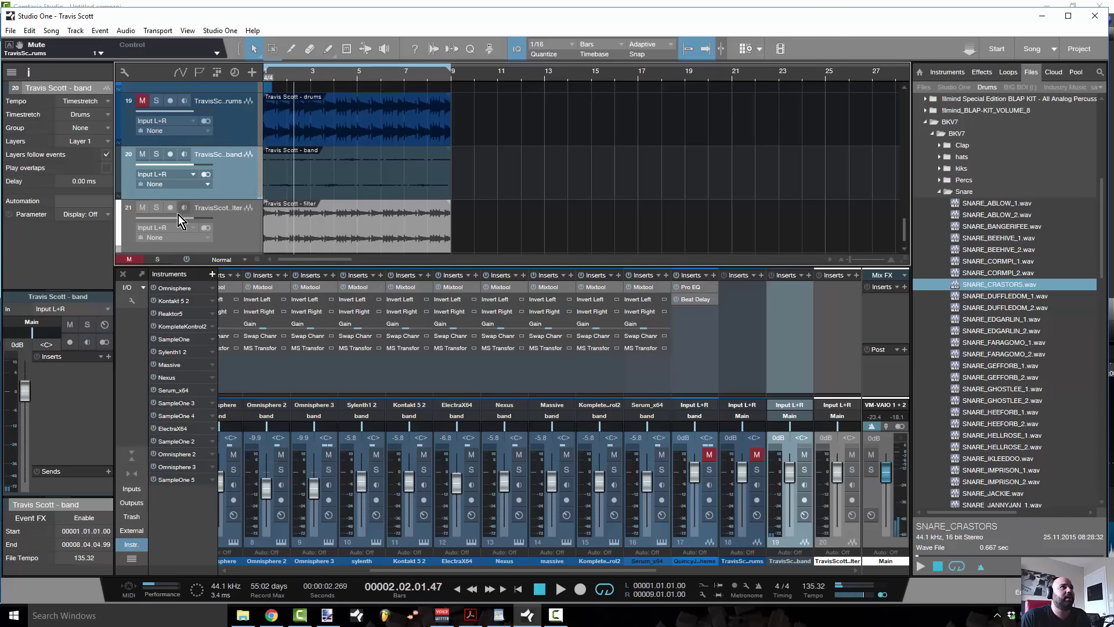
Step: Audition the filter stem in solo, and release its solo
left_click(156, 207)
key("space")
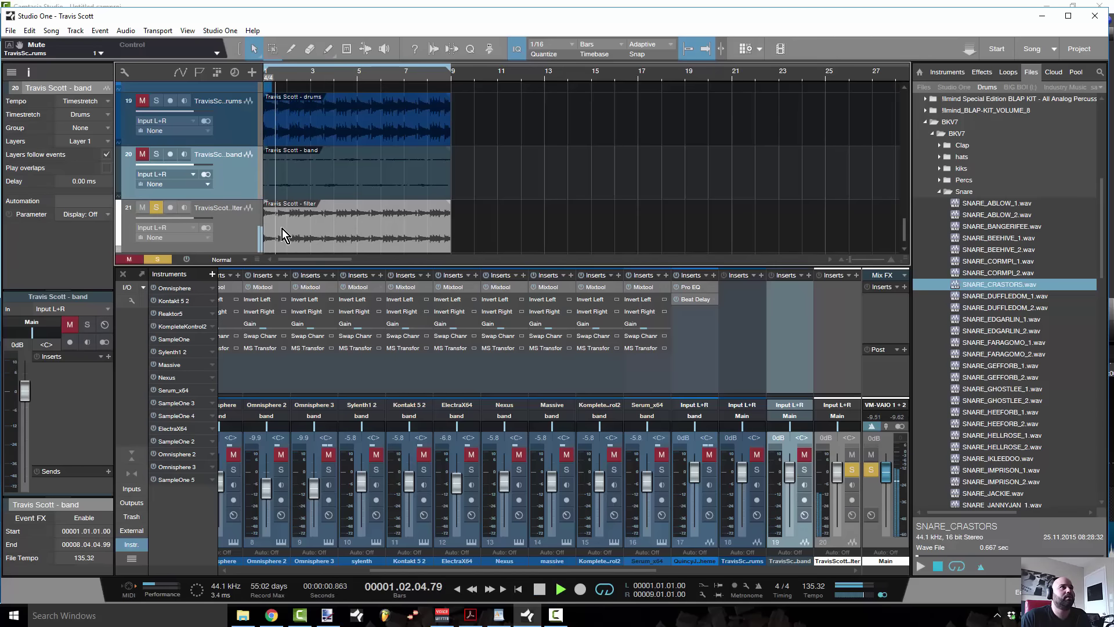
key("space")
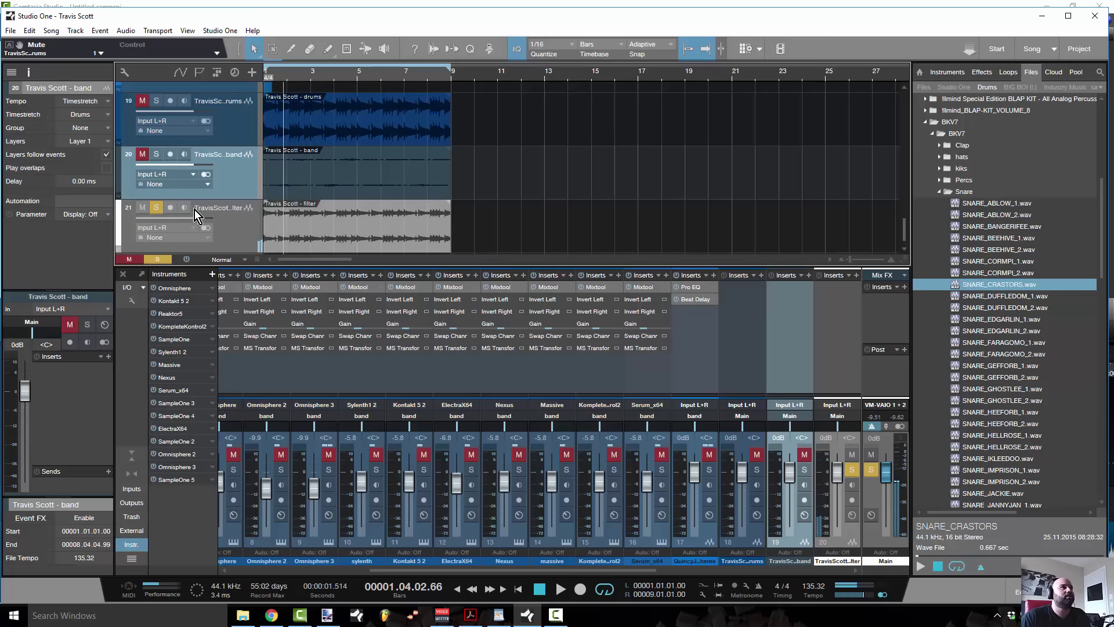
left_click(157, 208)
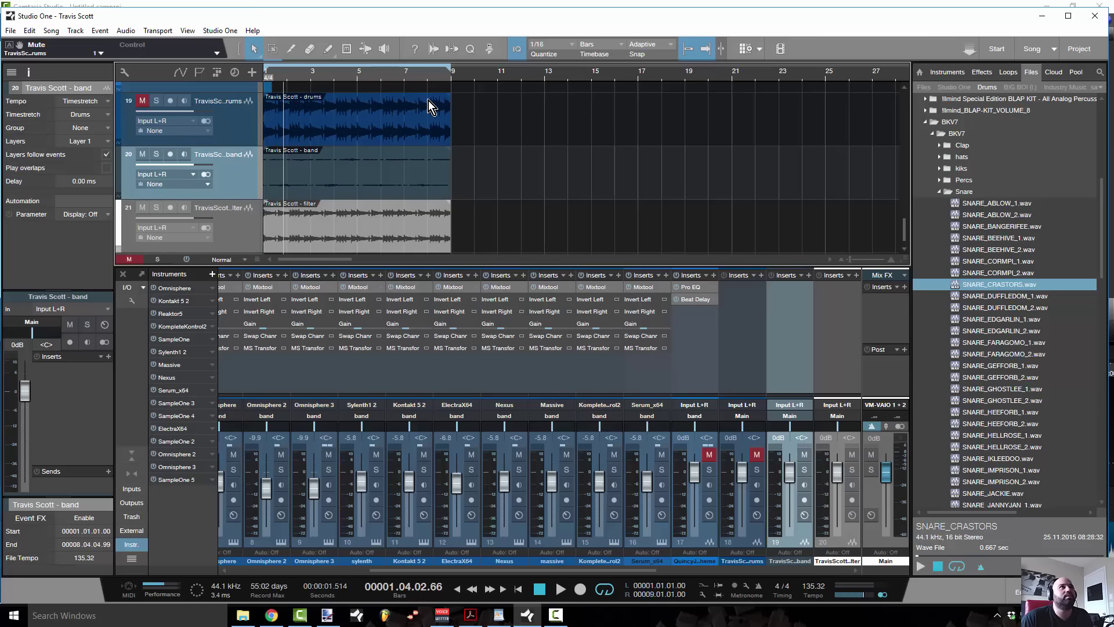
Step: Time-stretch the filter stem event to double its length so it ends at bar 17
left_click_drag(428, 74, 413, 49)
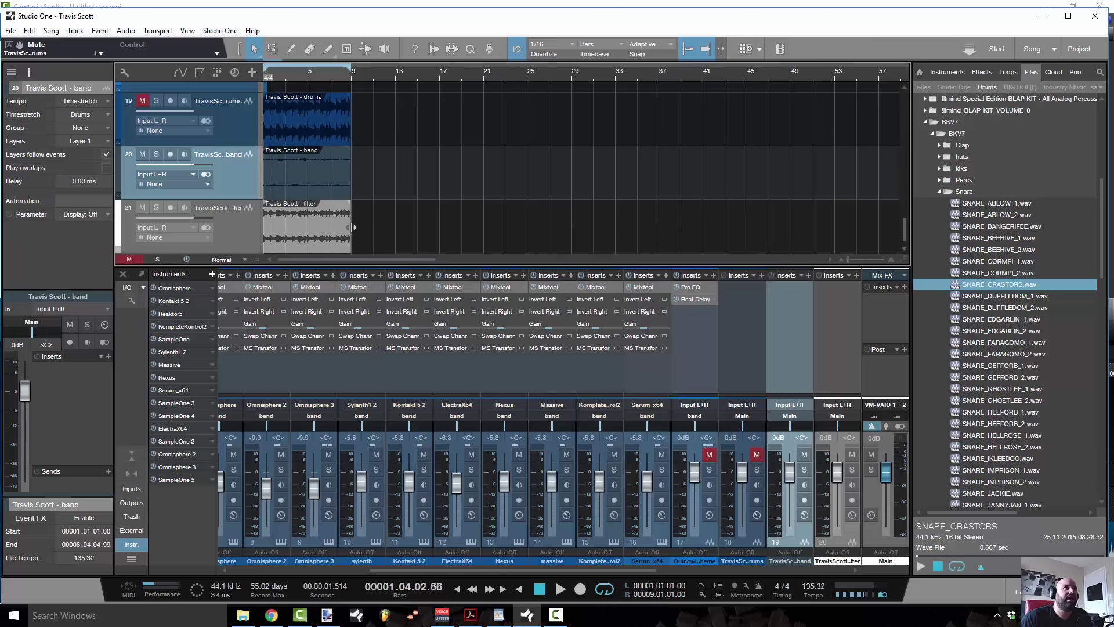
key("alt")
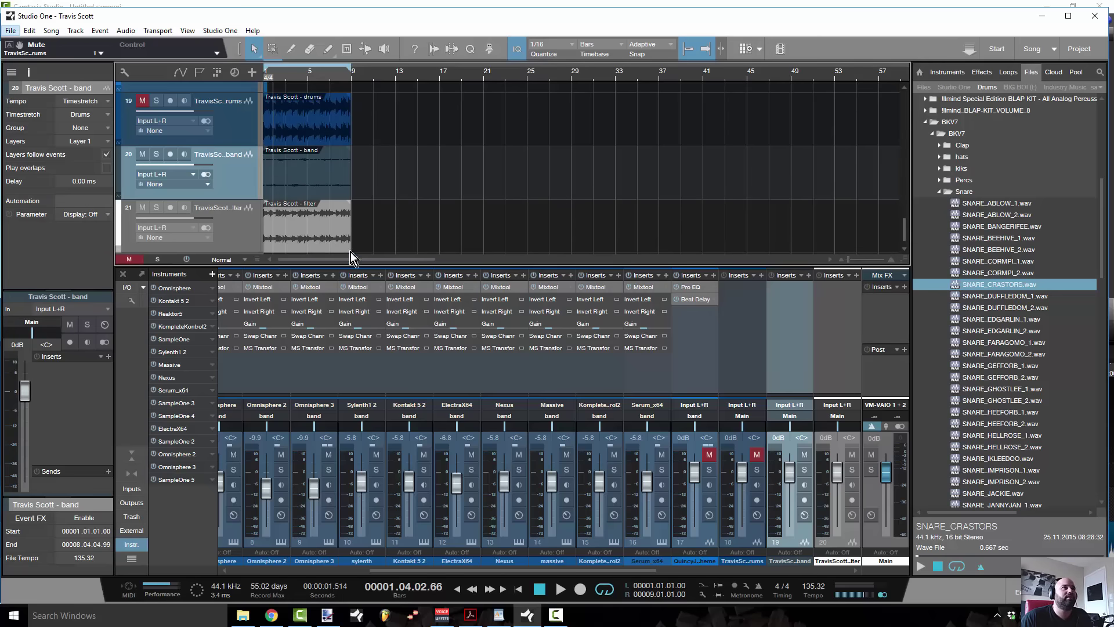
left_click(348, 234)
left_click_drag(351, 236, 434, 238)
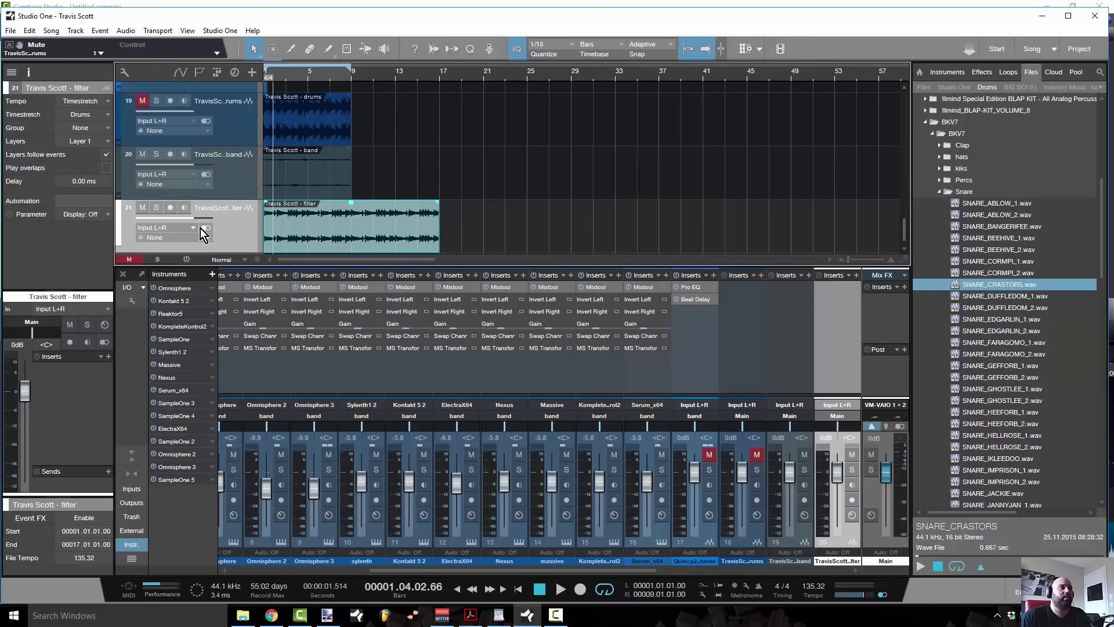
Step: Solo the stretched filter stem and listen to it from the song start
key("comma")
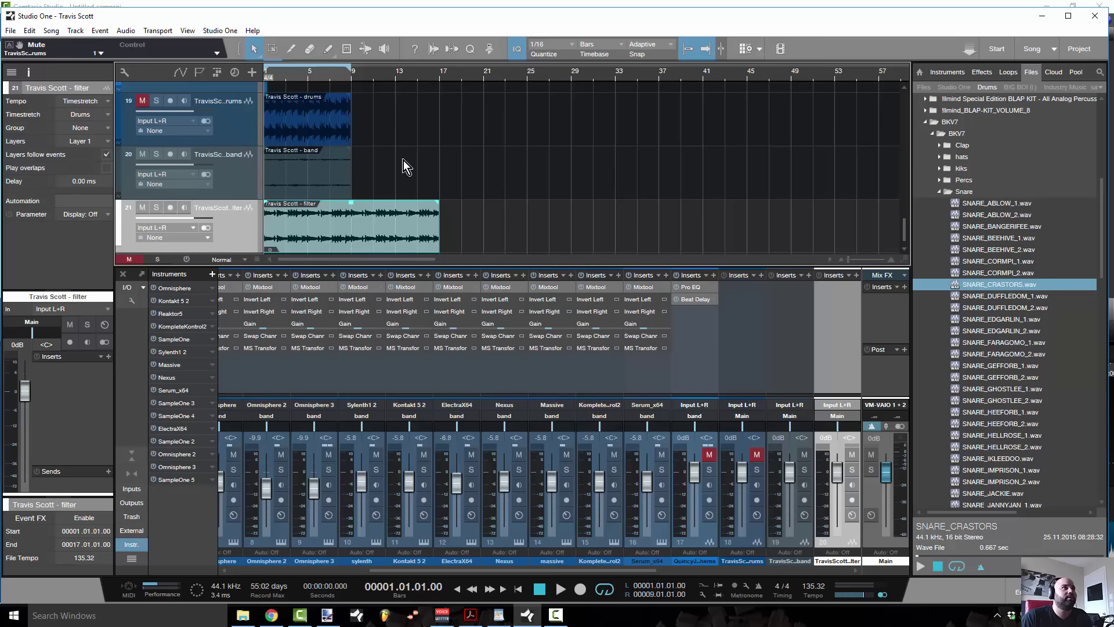
key("space")
left_click(161, 211)
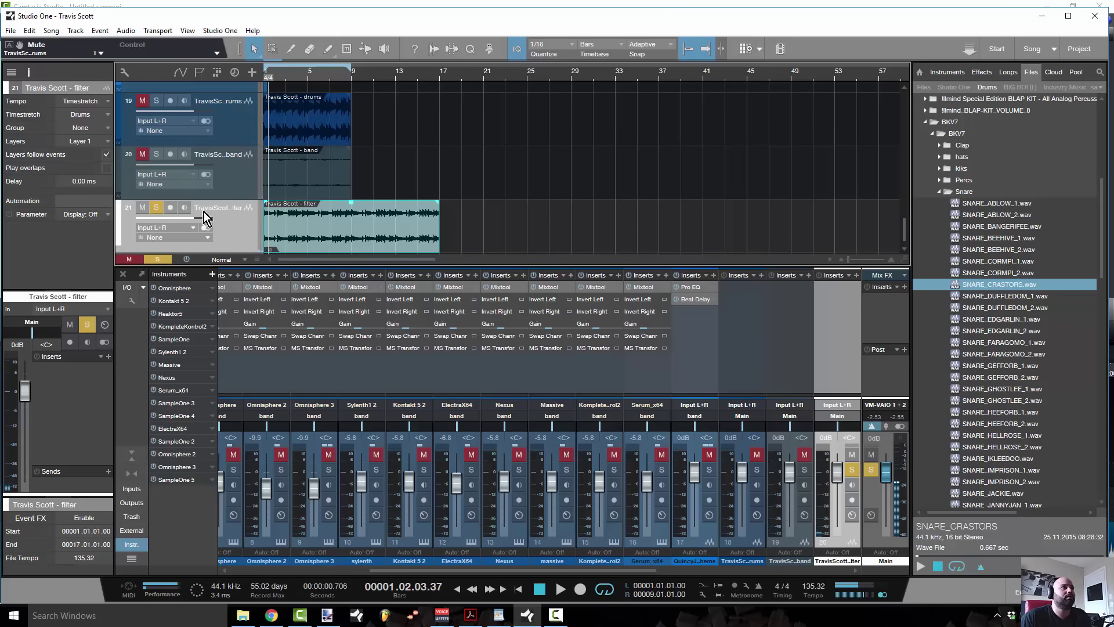
key("space")
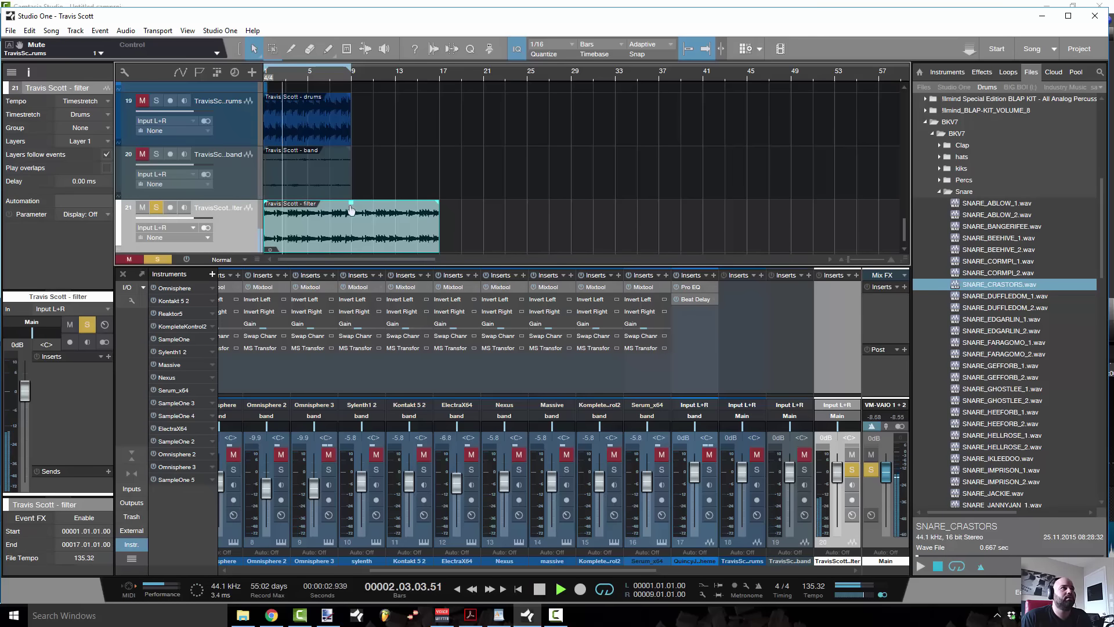
scroll(402, 211, "up", 6)
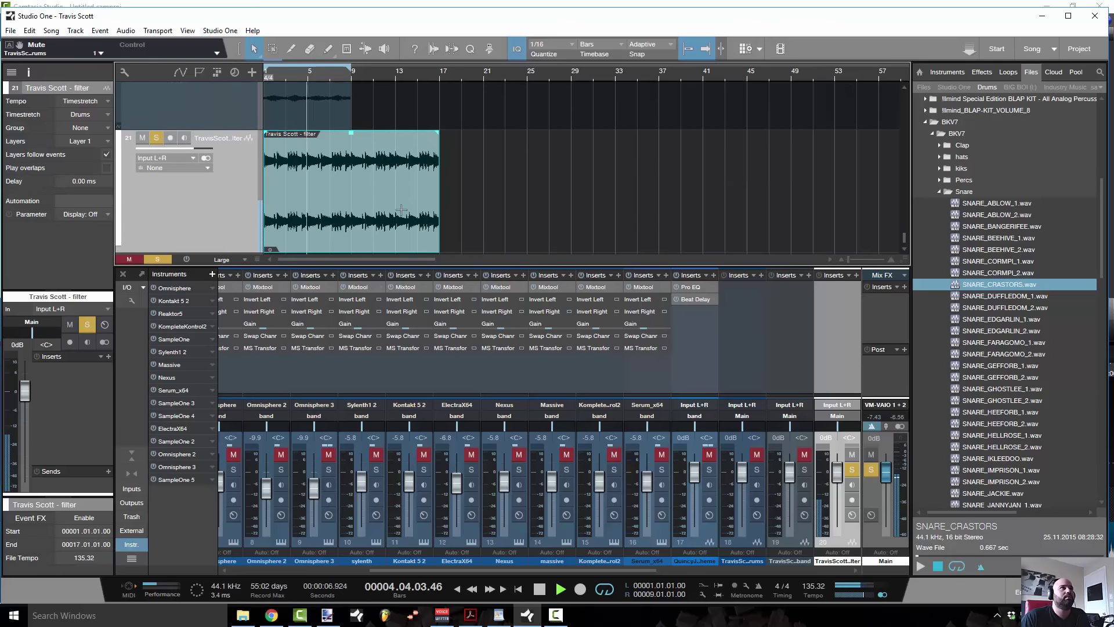
scroll(301, 94, "up", 3)
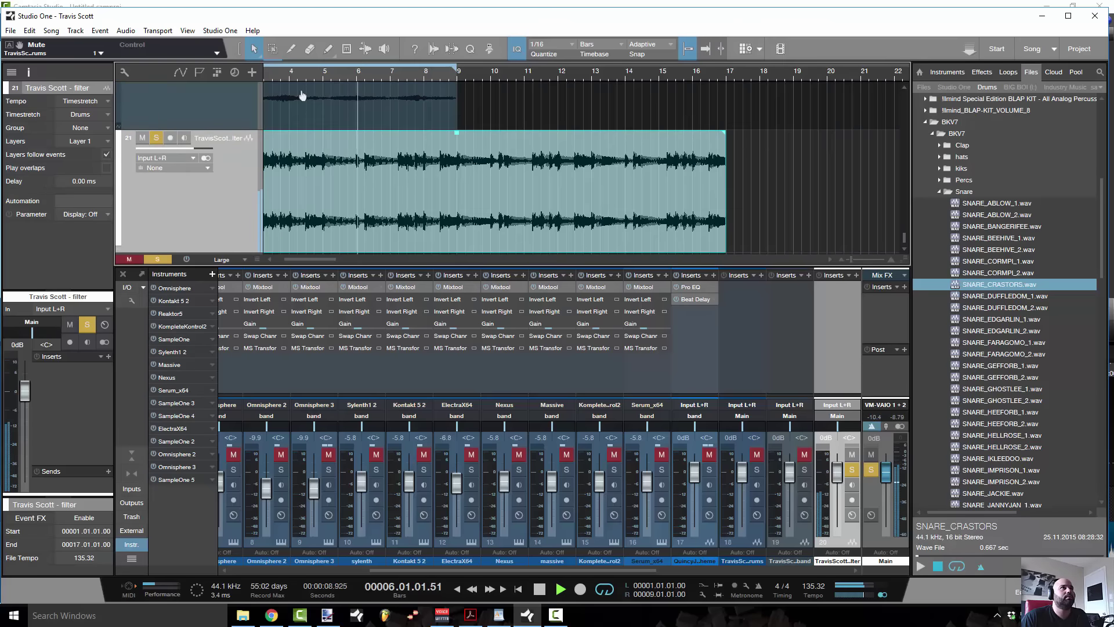
scroll(303, 93, "down", 3)
scroll(306, 83, "down", 4)
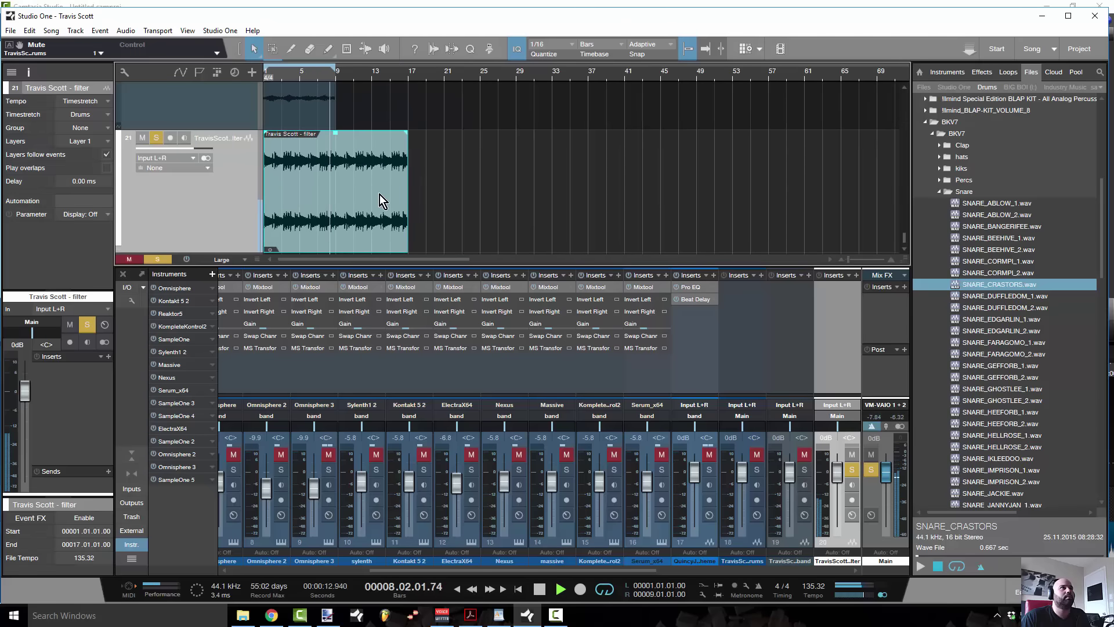
key("space")
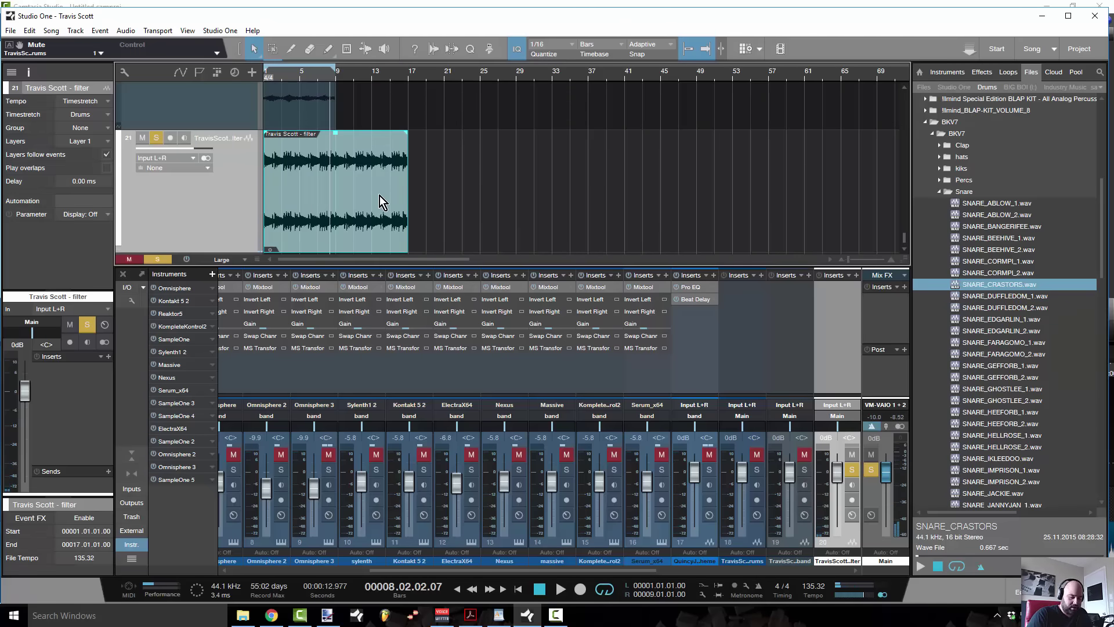
Step: Time-stretch the band stem event to double its length so it ends at bar 17
key("shift+m")
scroll(401, 127, "down", 5)
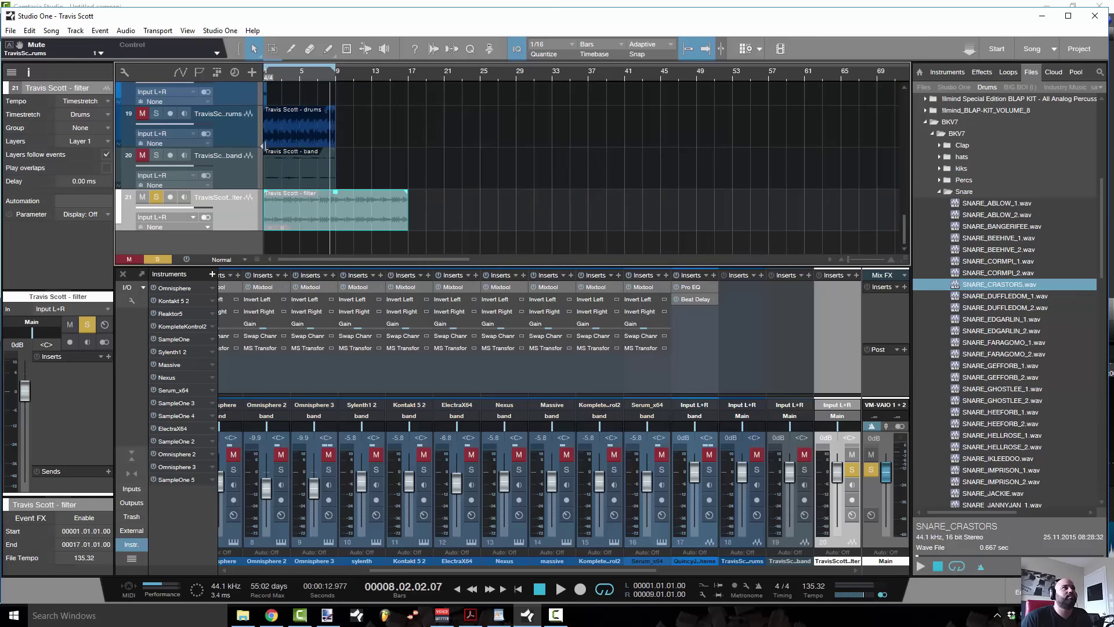
scroll(315, 197, "up", 2)
scroll(378, 146, "up", 4)
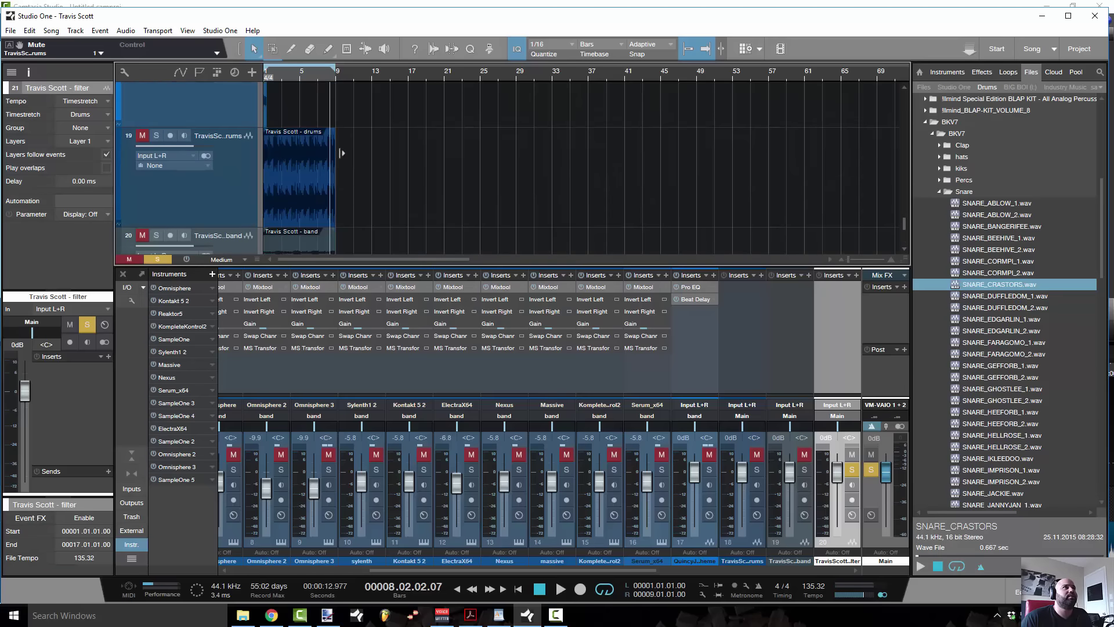
scroll(346, 182, "down", 3)
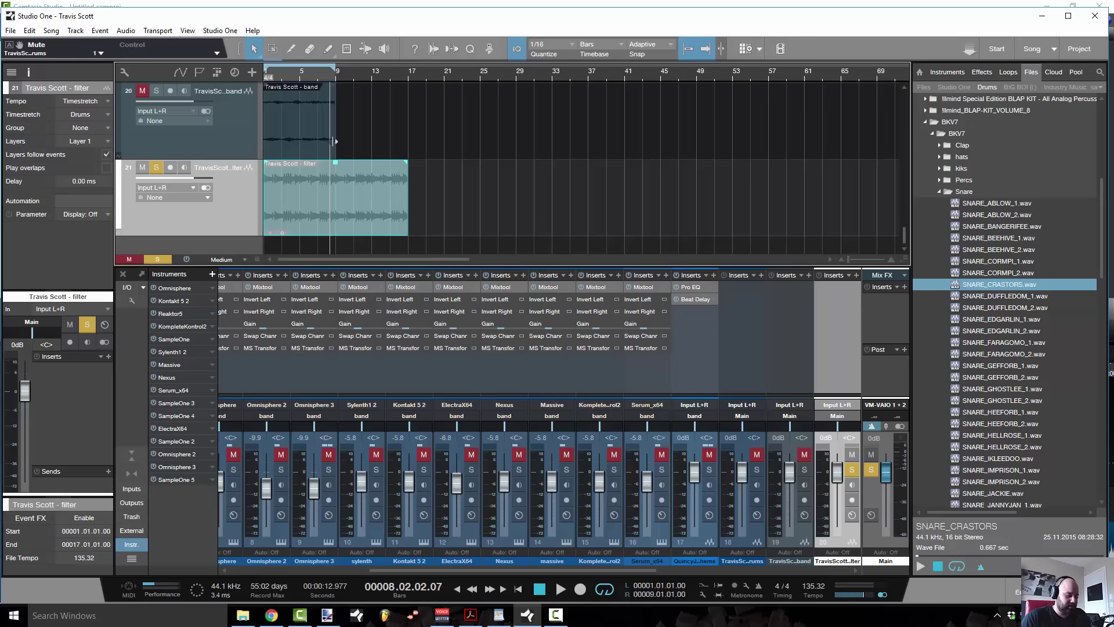
left_click_drag(334, 141, 408, 152)
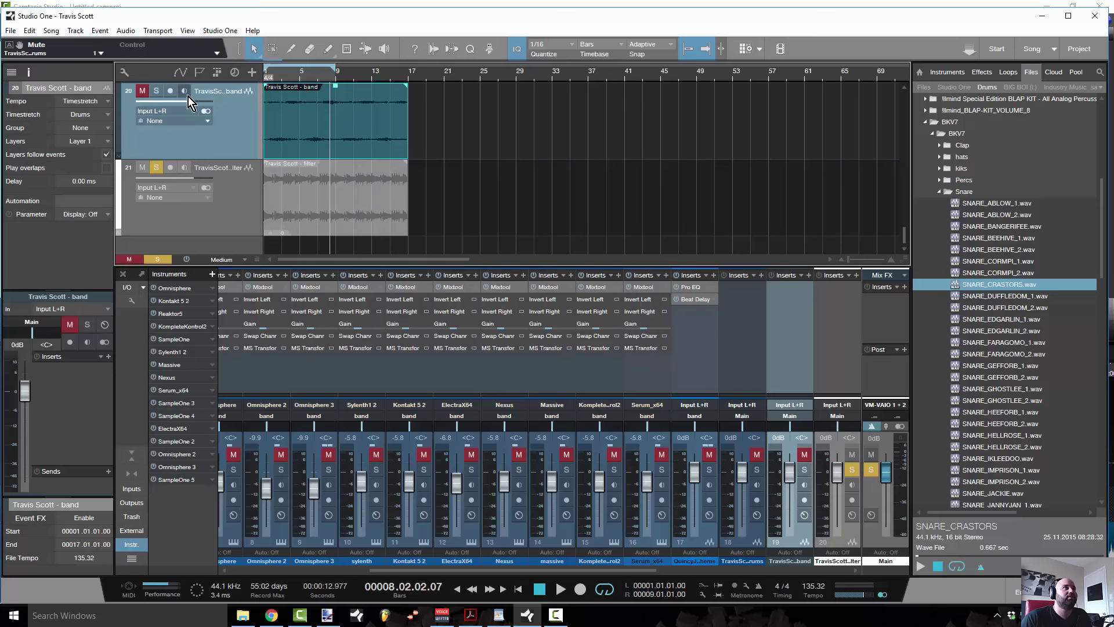
Step: Switch the solo from the filter stem to the band stem and return the playback position to the song start
left_click(156, 91)
left_click(156, 169)
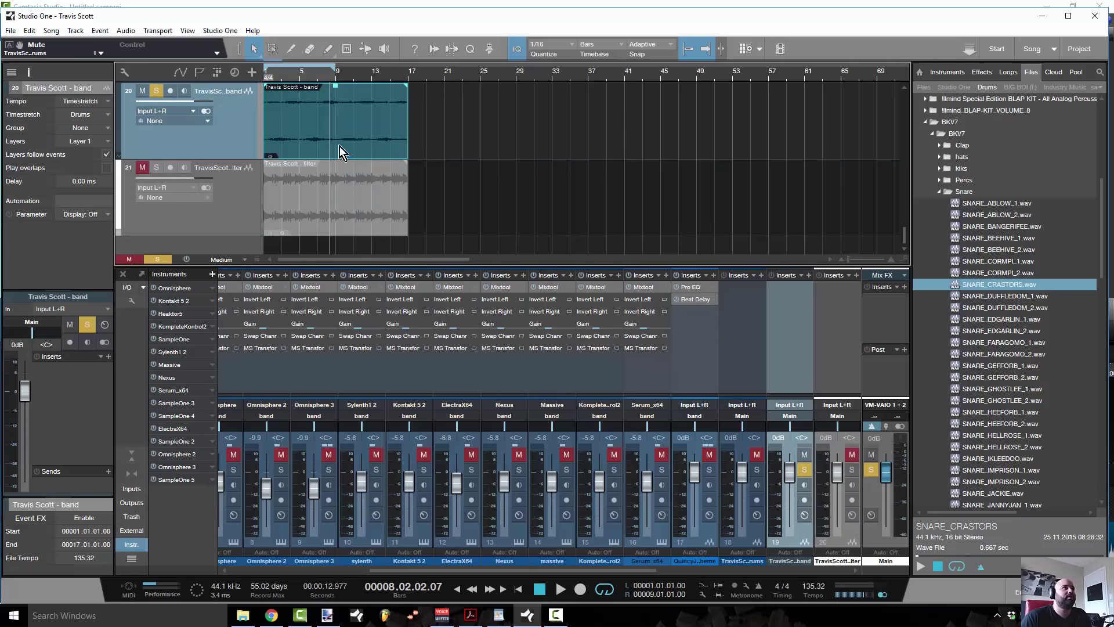
key("comma")
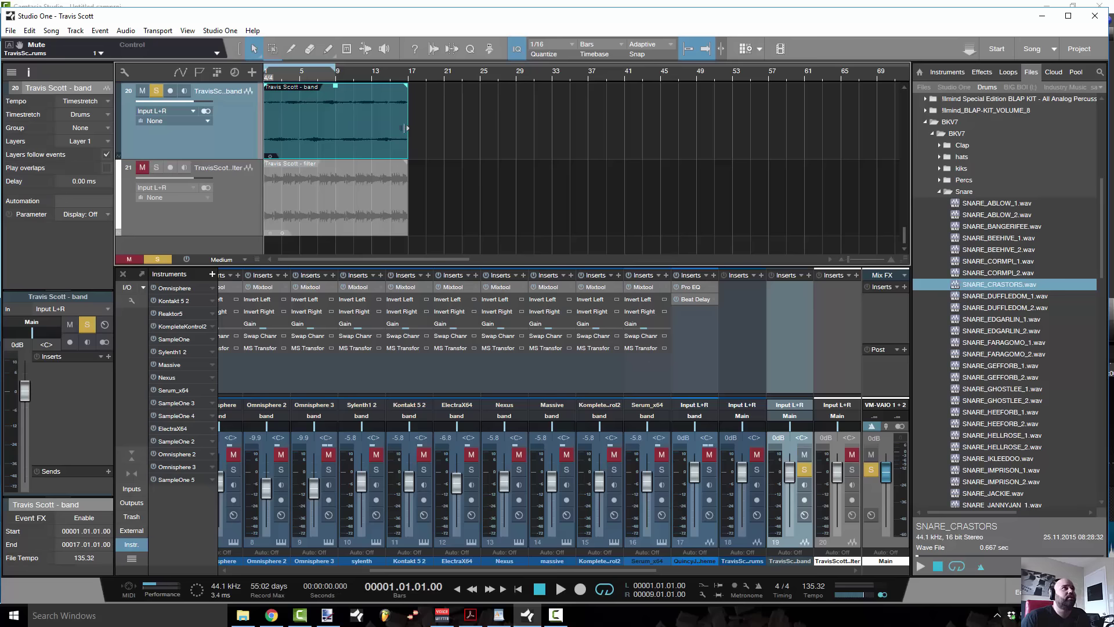
Step: Listen to the soloed, stretched band stem and inspect its event's speedup and transpose settings
key("space")
mouse_move(335, 85)
left_mouse_down()
mouse_move(341, 75)
mouse_move(344, 100)
left_mouse_up()
key("space")
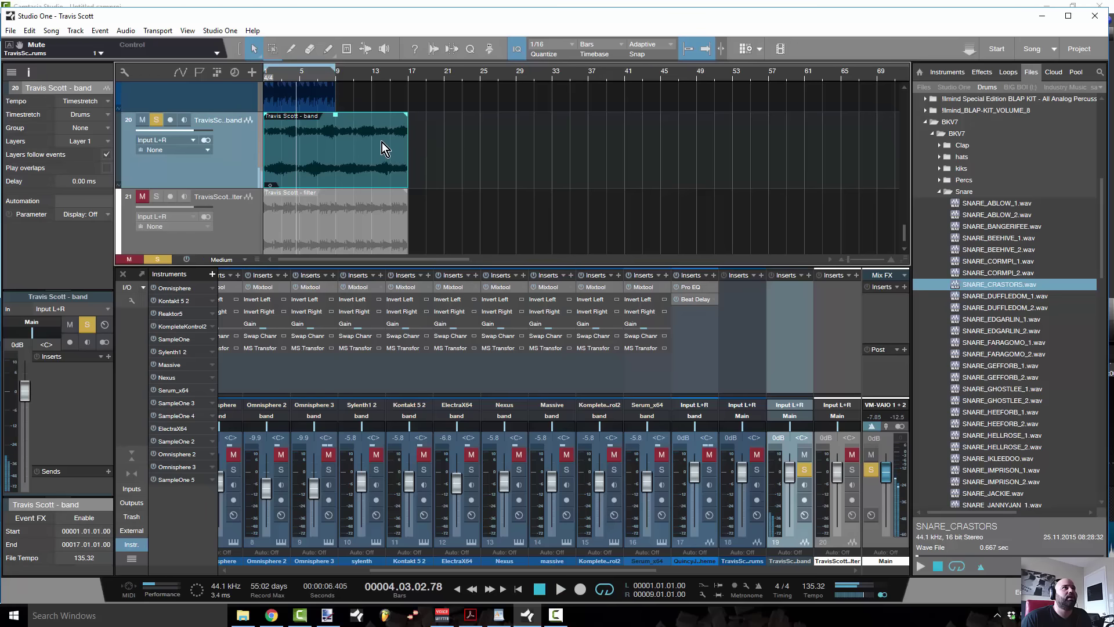
right_click(382, 142)
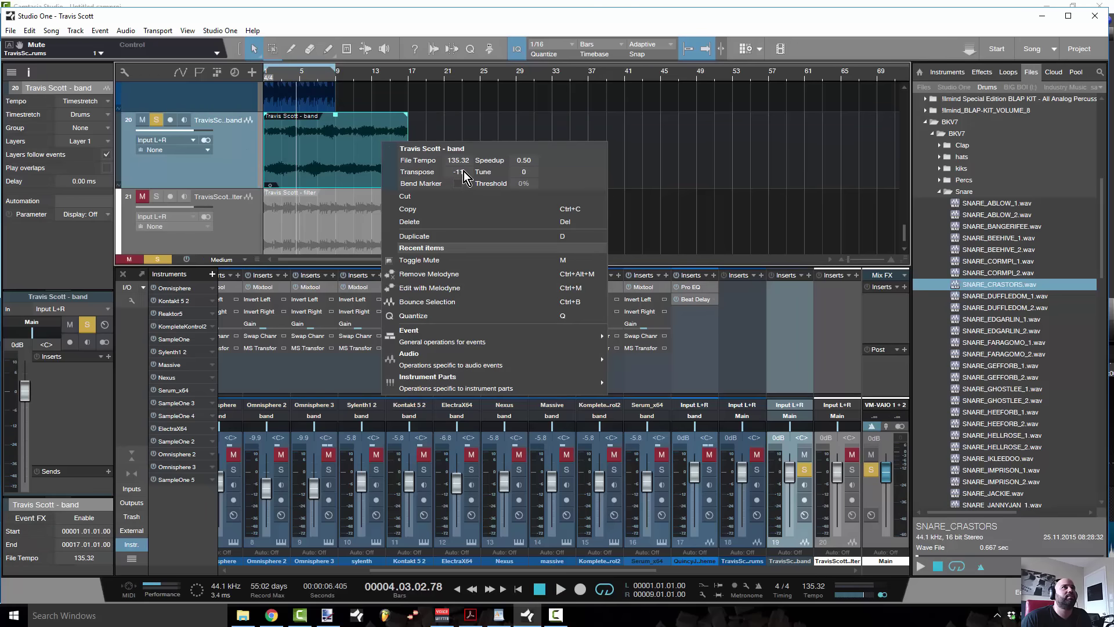
left_click(643, 132)
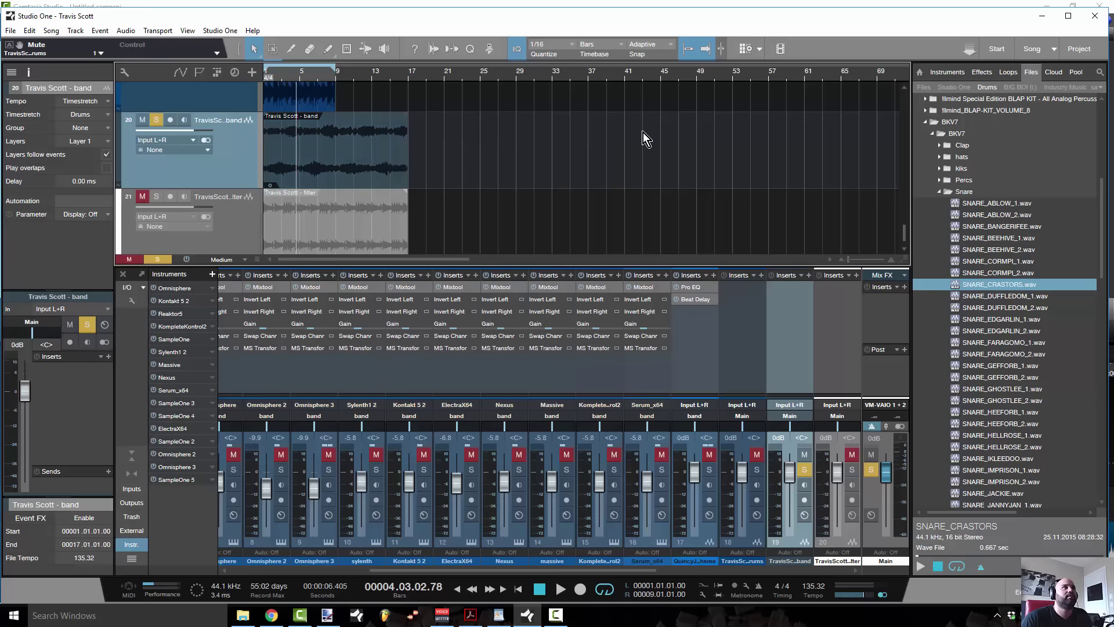
Step: Play the soloed band stem again from the song start
key("comma")
key("space")
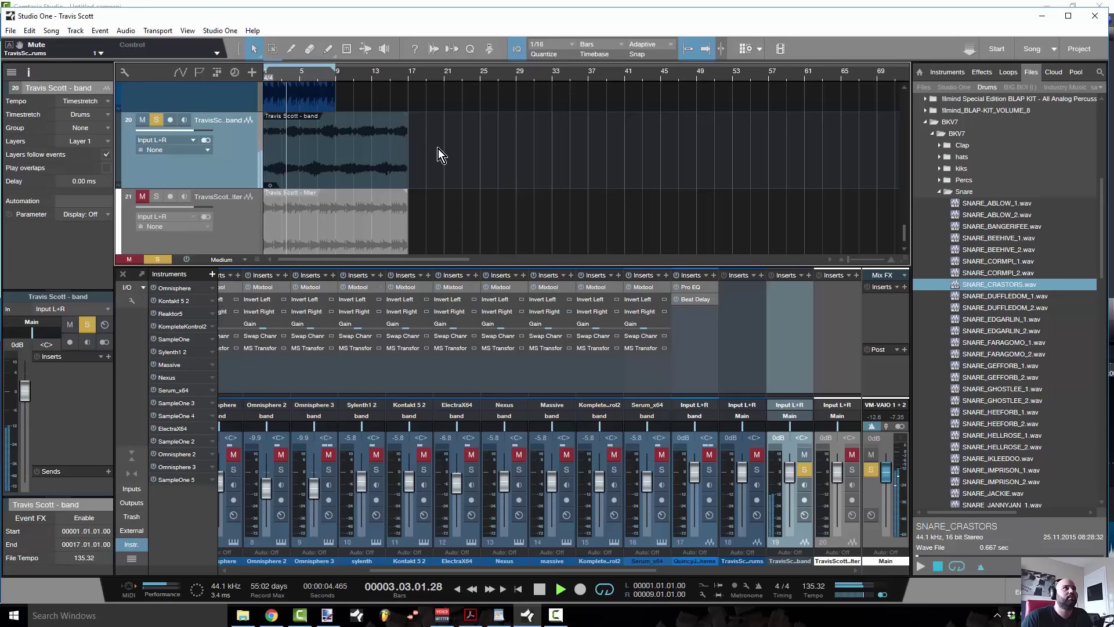
scroll(440, 134, "up", 2)
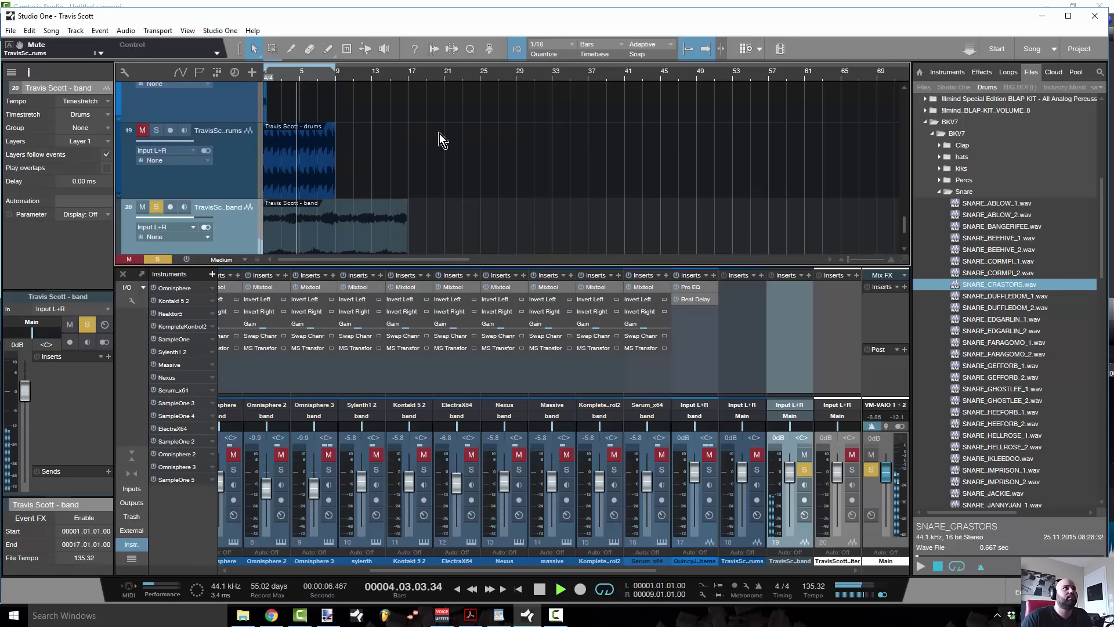
key("space")
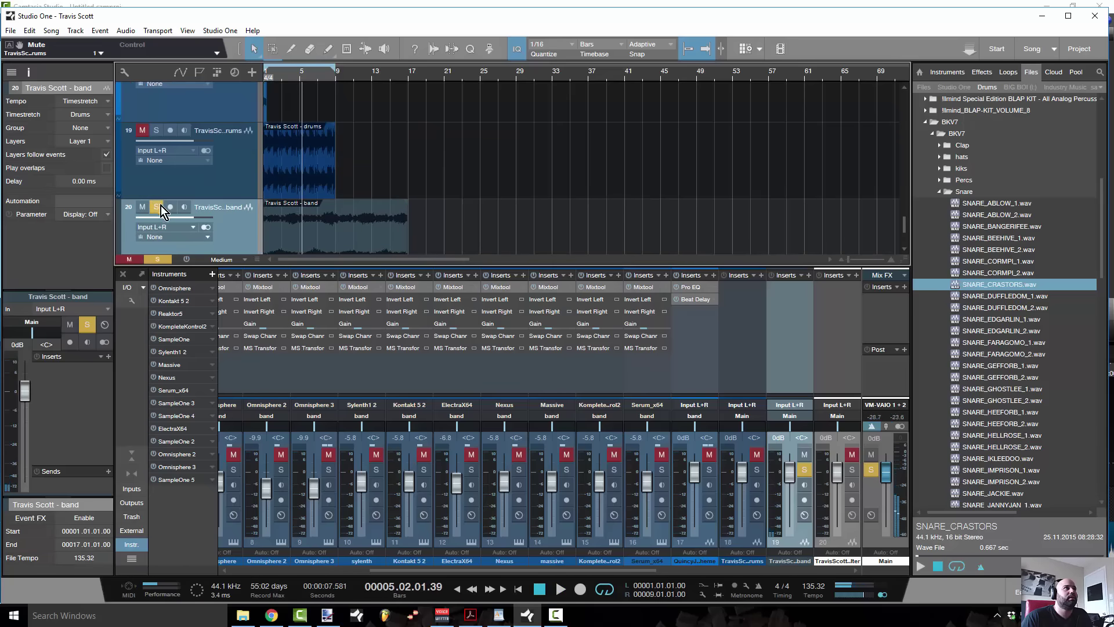
Step: Solo the original-speed drums stem together with the stretched band stem and listen to how they combine
left_click(157, 207)
left_click(153, 132)
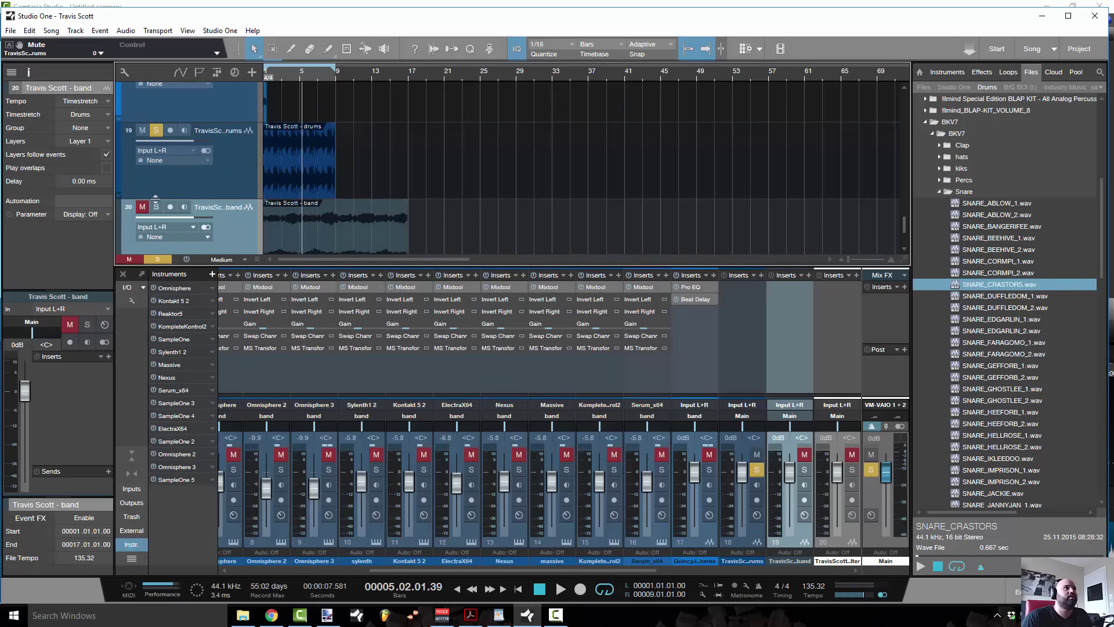
left_click(156, 207)
key("space")
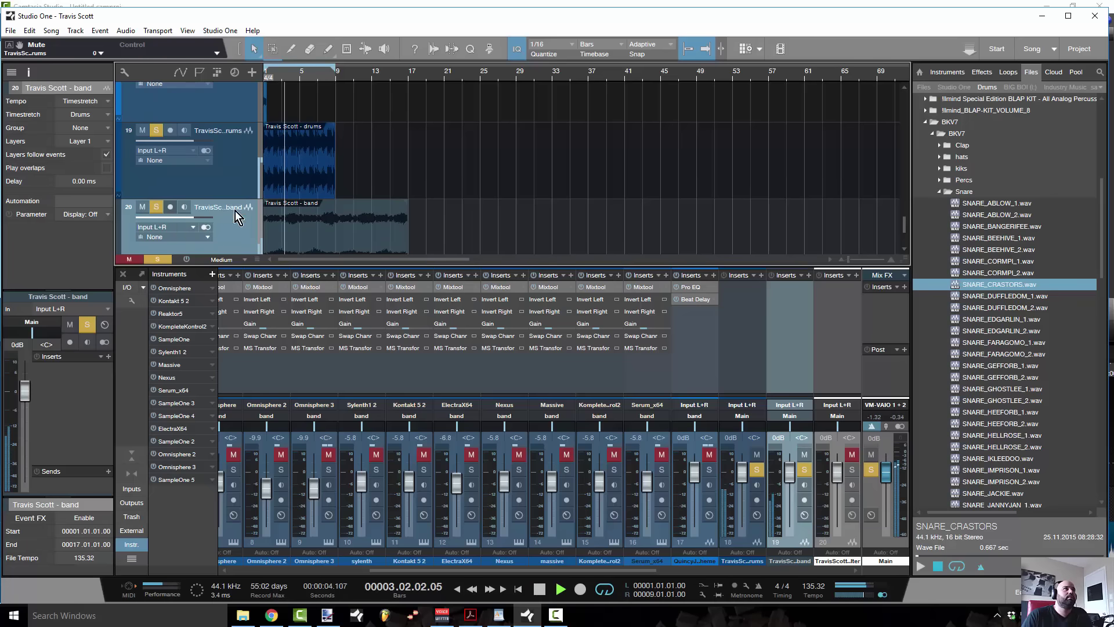
scroll(375, 126, "down", 1)
scroll(375, 126, "down", 2)
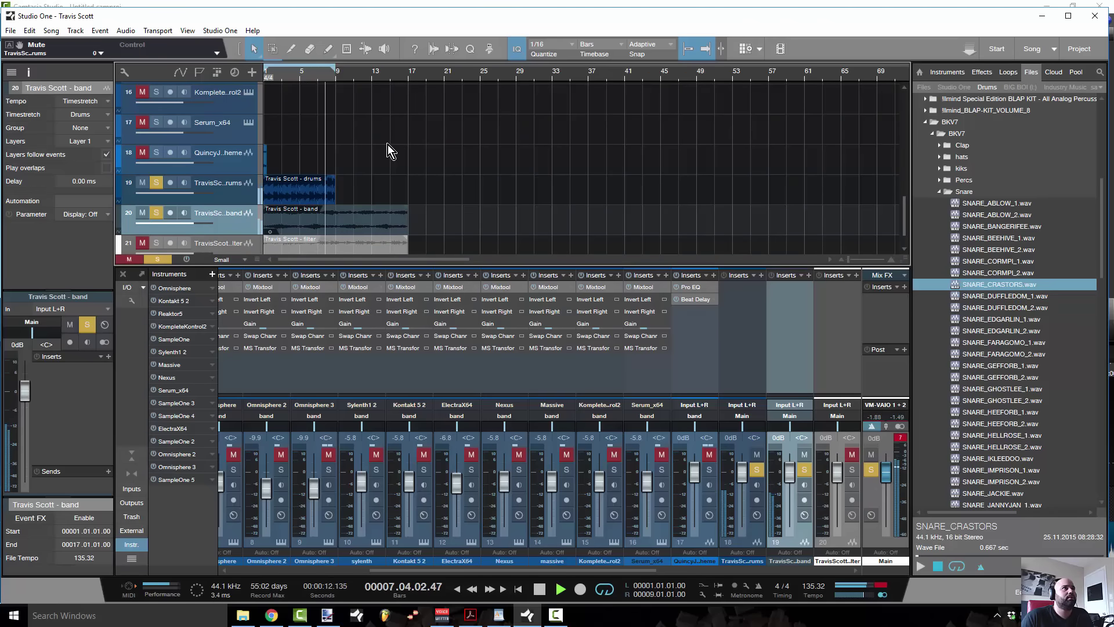
key("space")
scroll(406, 178, "down", 1)
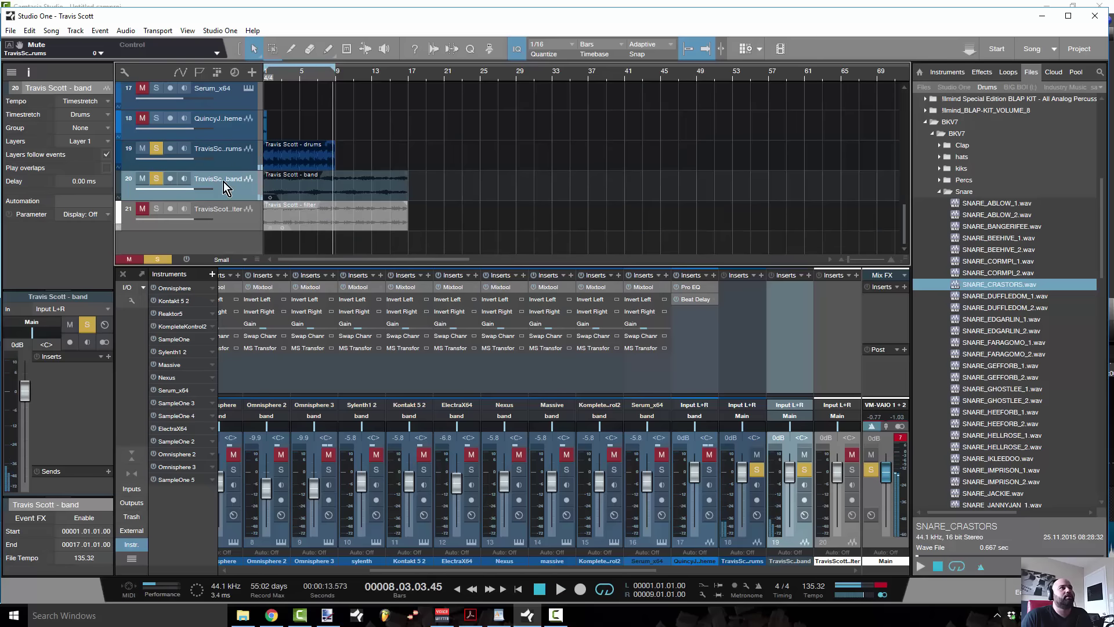
Step: Clear the solos on the drums and band stems and remove the drums and filter stem tracks
left_click(213, 165)
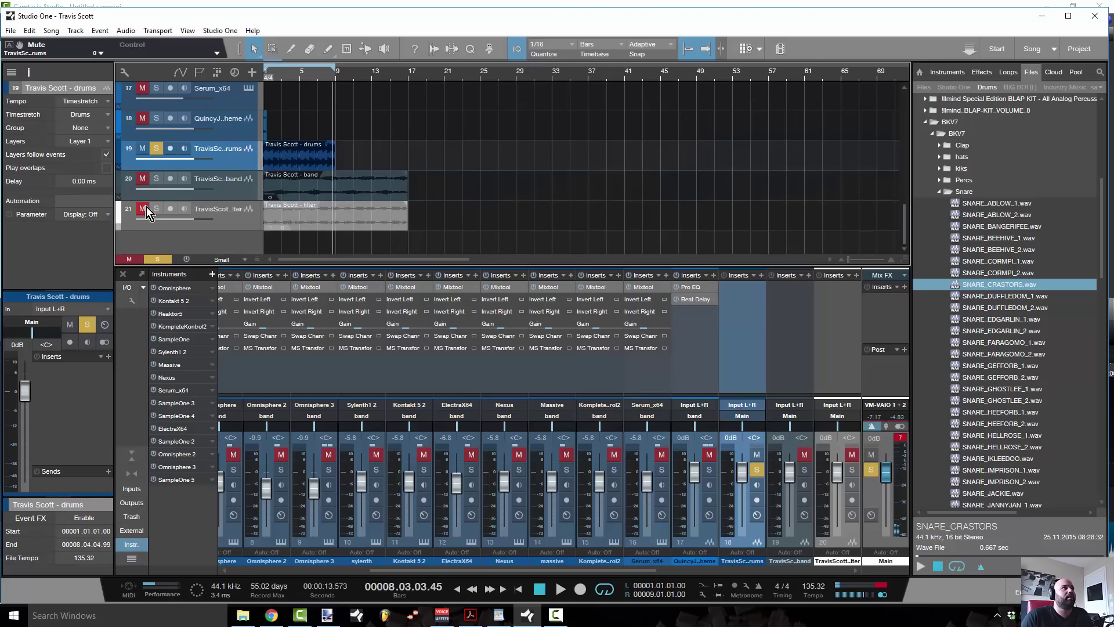
left_click(153, 146)
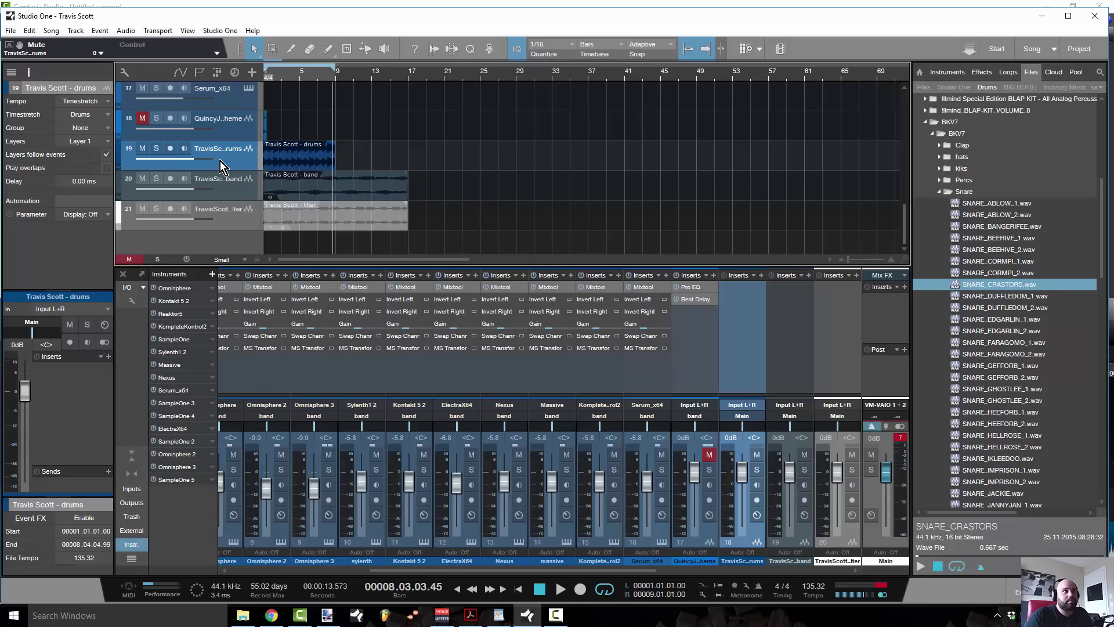
right_click(221, 164)
left_click(277, 225)
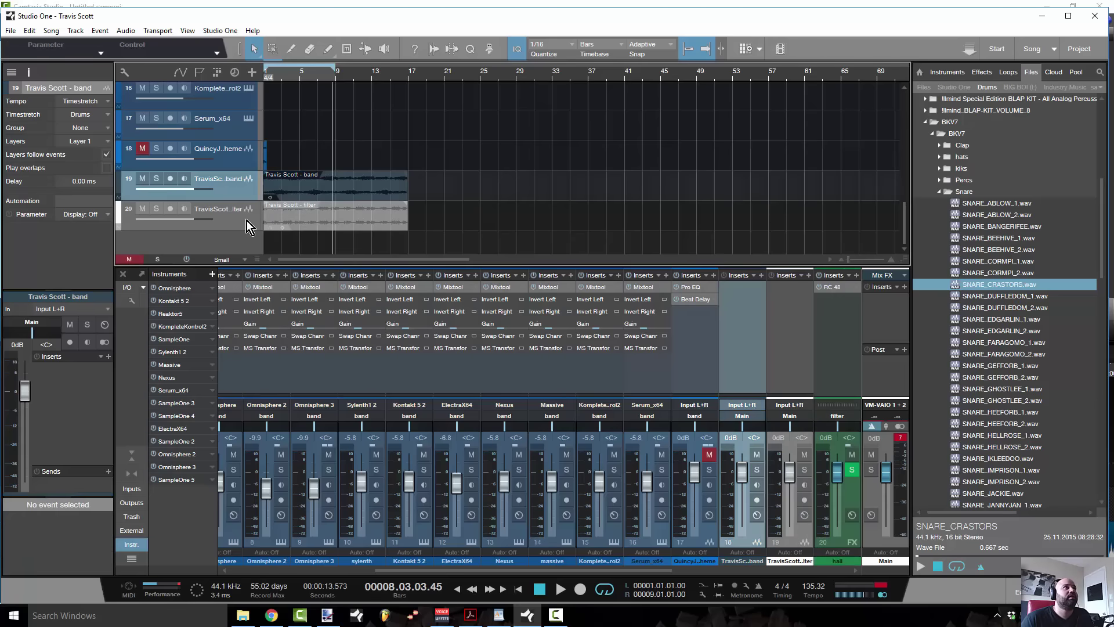
right_click(236, 220)
left_click(303, 281)
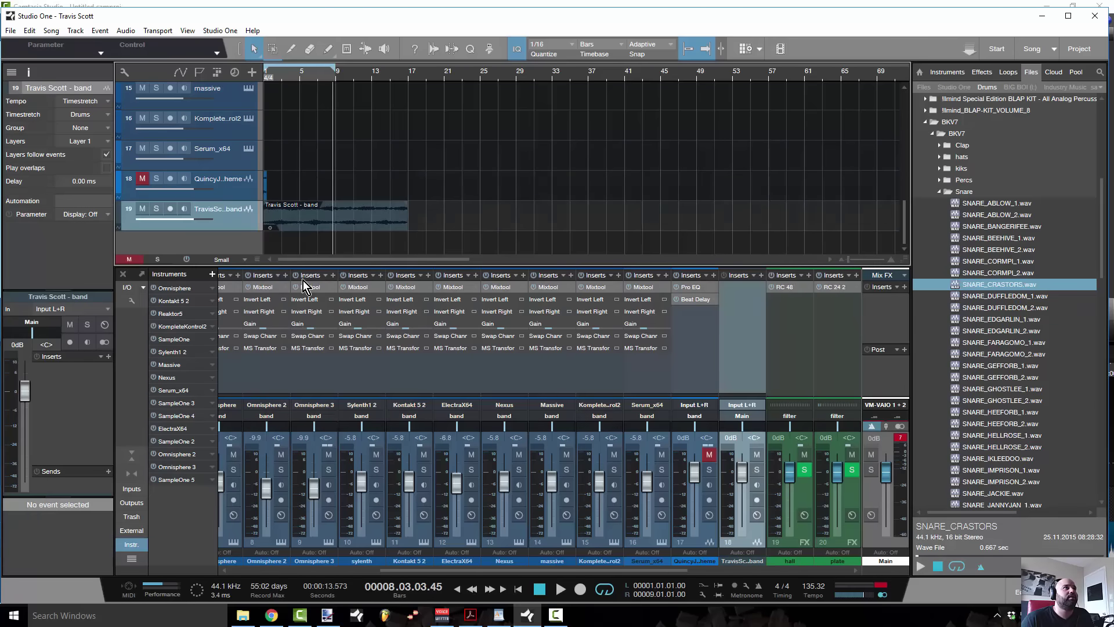
Step: Move the band stem track up to track 2 with its event starting at bar 9, and extend the loop range to bar 25
left_click(290, 221)
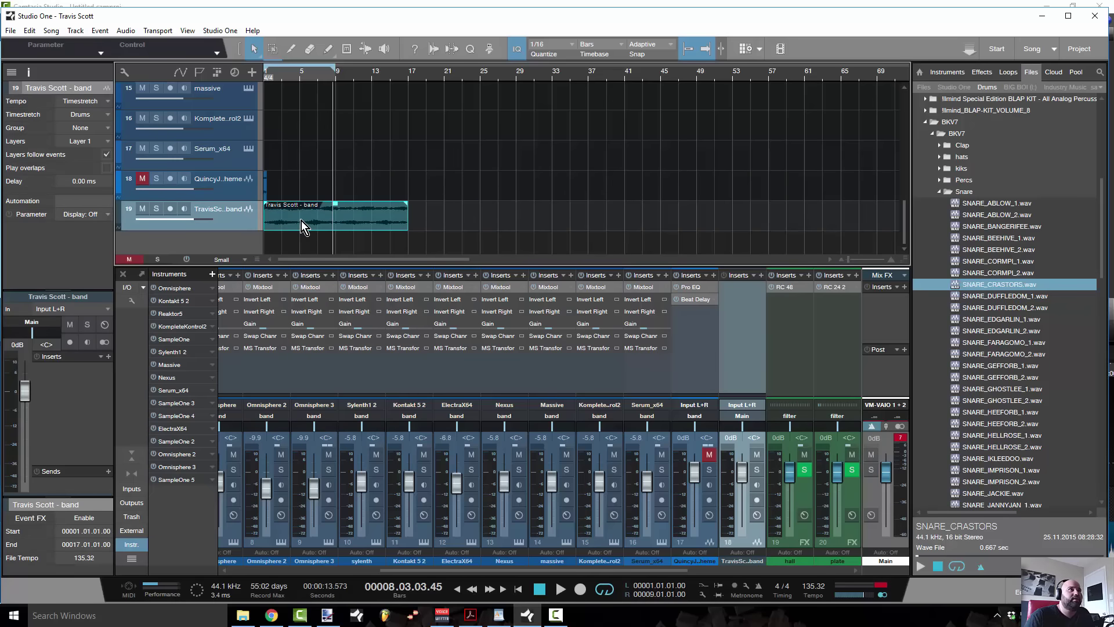
left_click_drag(249, 223, 388, 128)
mouse_move(339, 72)
left_mouse_down()
mouse_move(498, 101)
mouse_move(477, 103)
left_mouse_up()
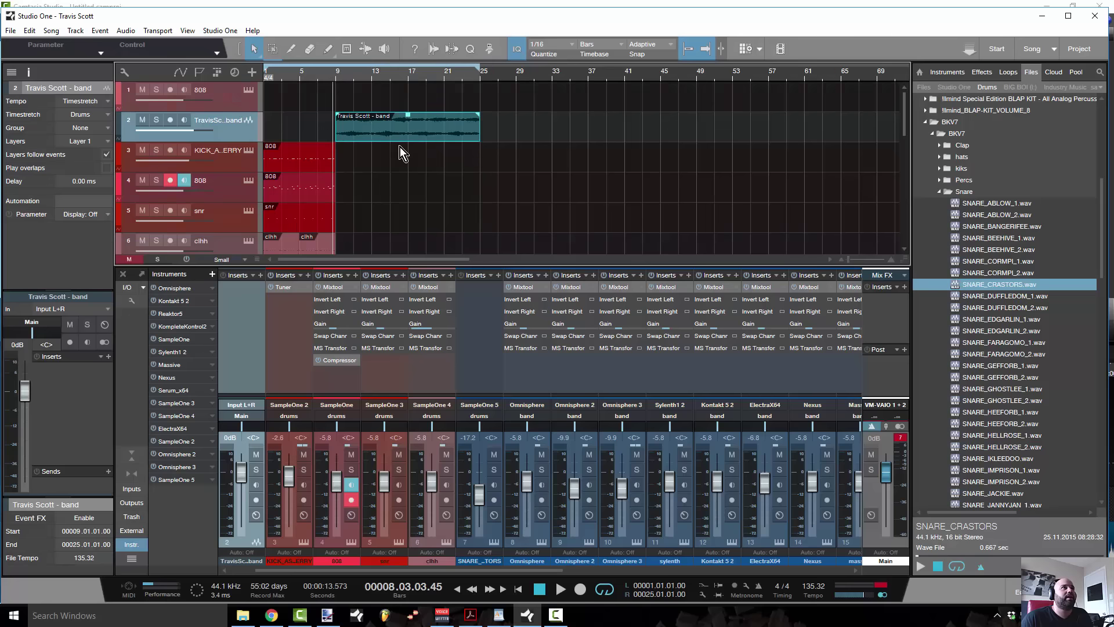
Step: Duplicate the kick, 808, snr and clhh parts to fill bars 9 to 25 and start playback from the song start
scroll(398, 151, "down", 3)
left_click_drag(362, 168, 363, 113)
key("d")
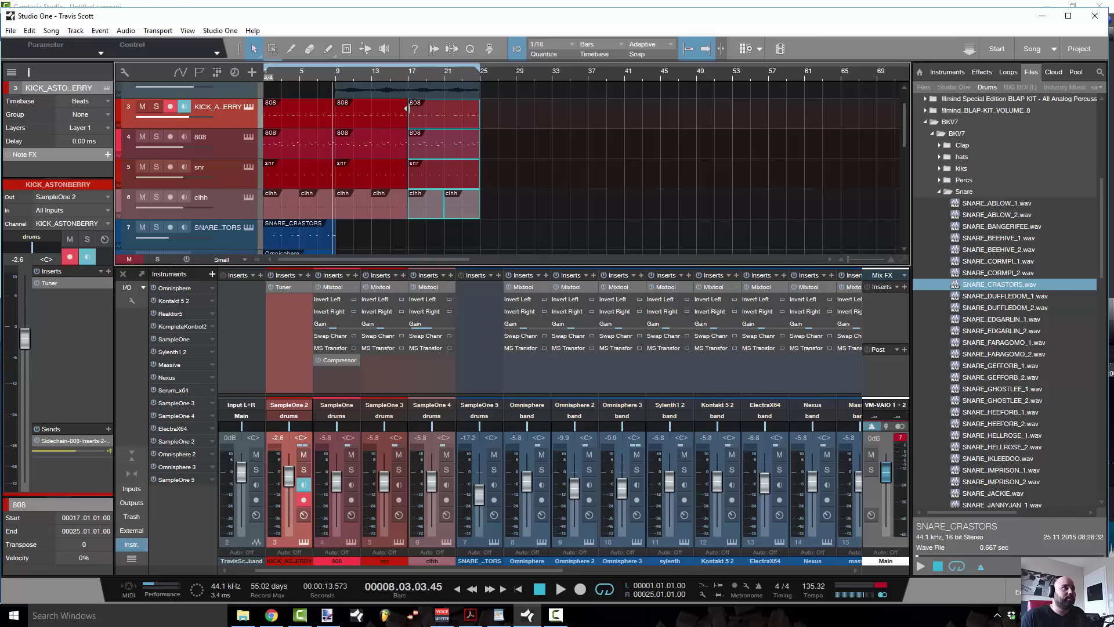
key("comma")
key("space")
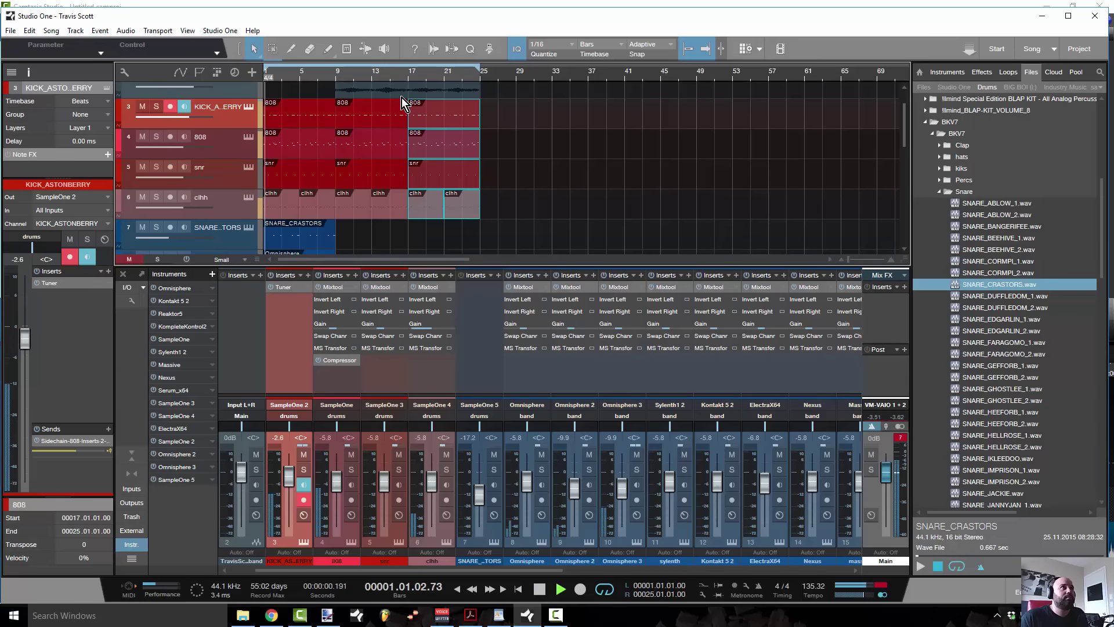
scroll(366, 157, "down", 1)
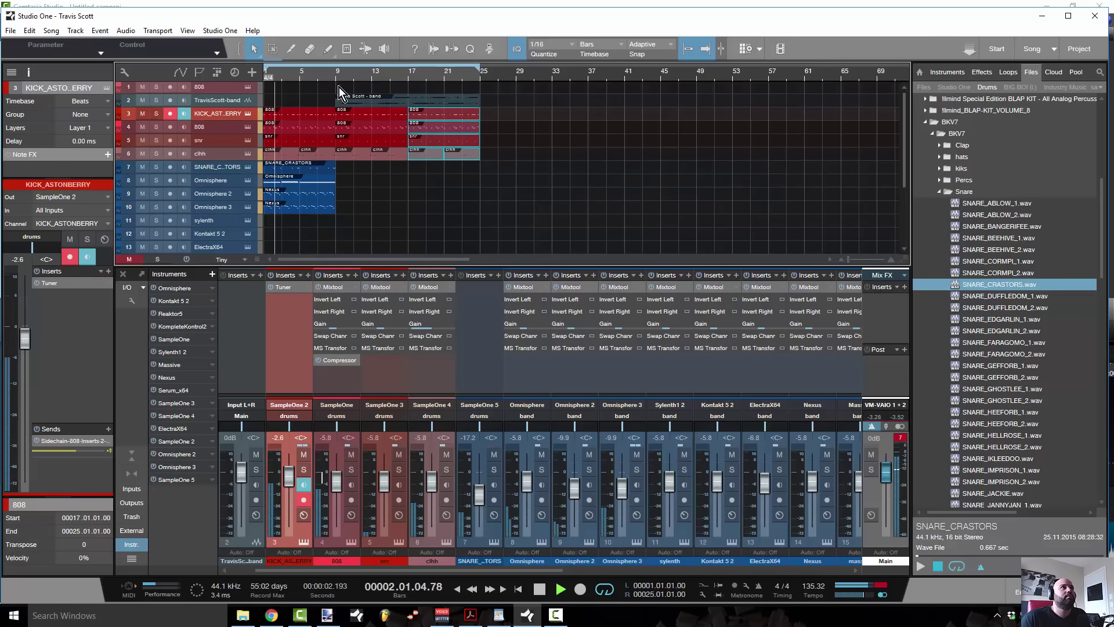
left_click(413, 213)
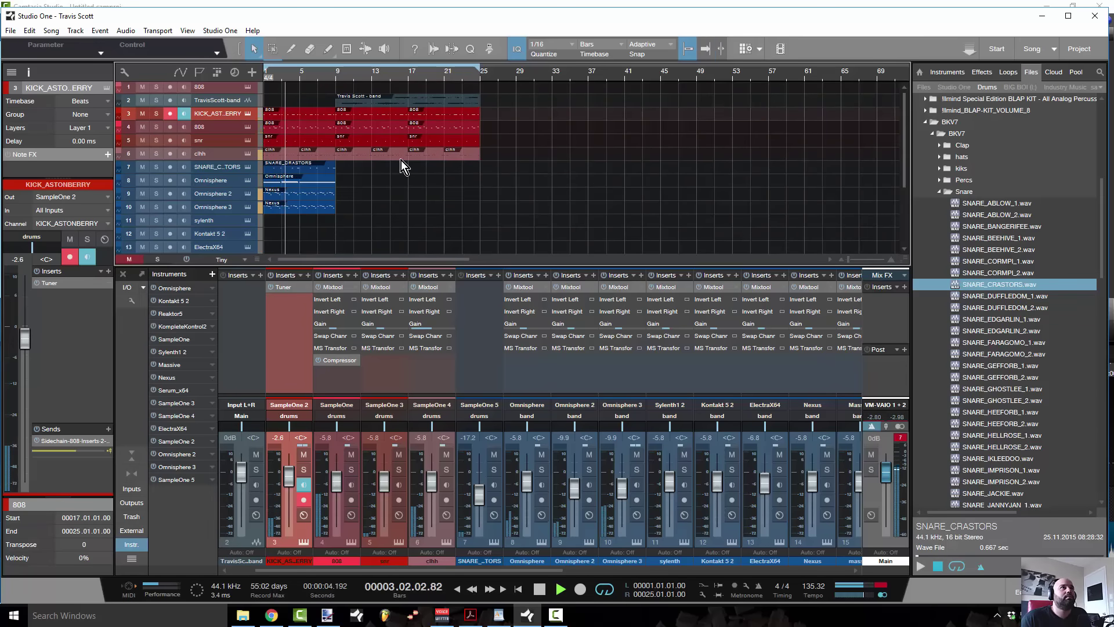
Step: Delete the clhh parts after bar 13 and erase all notes from the remaining clhh parts
left_click_drag(489, 166, 385, 158)
key("Delete")
left_click(340, 152)
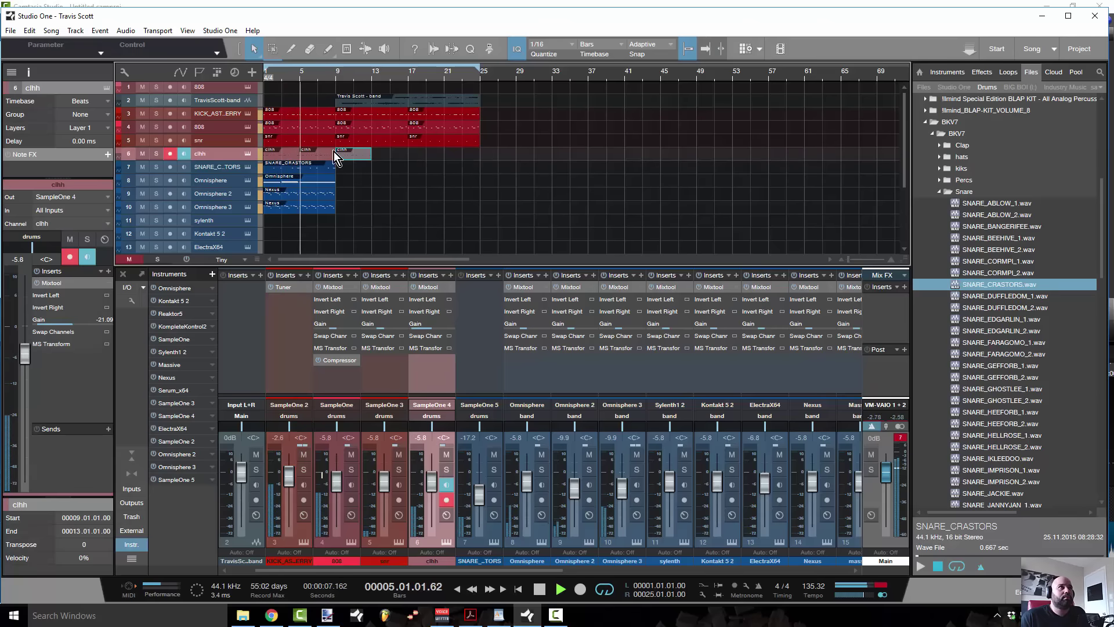
double_click(365, 155)
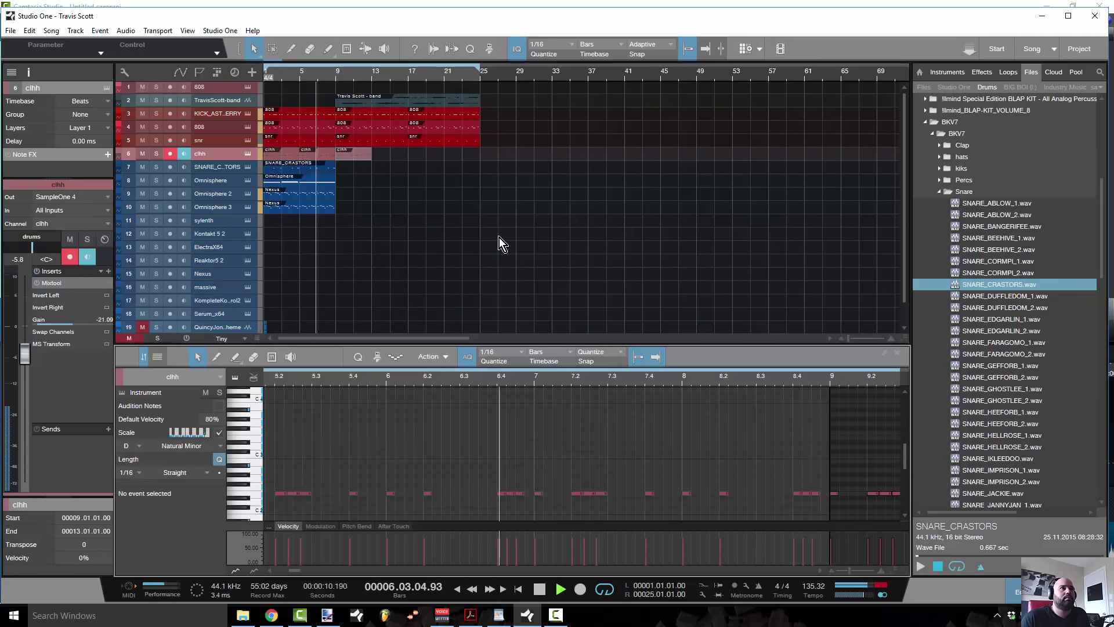
left_click_drag(516, 377, 595, 350)
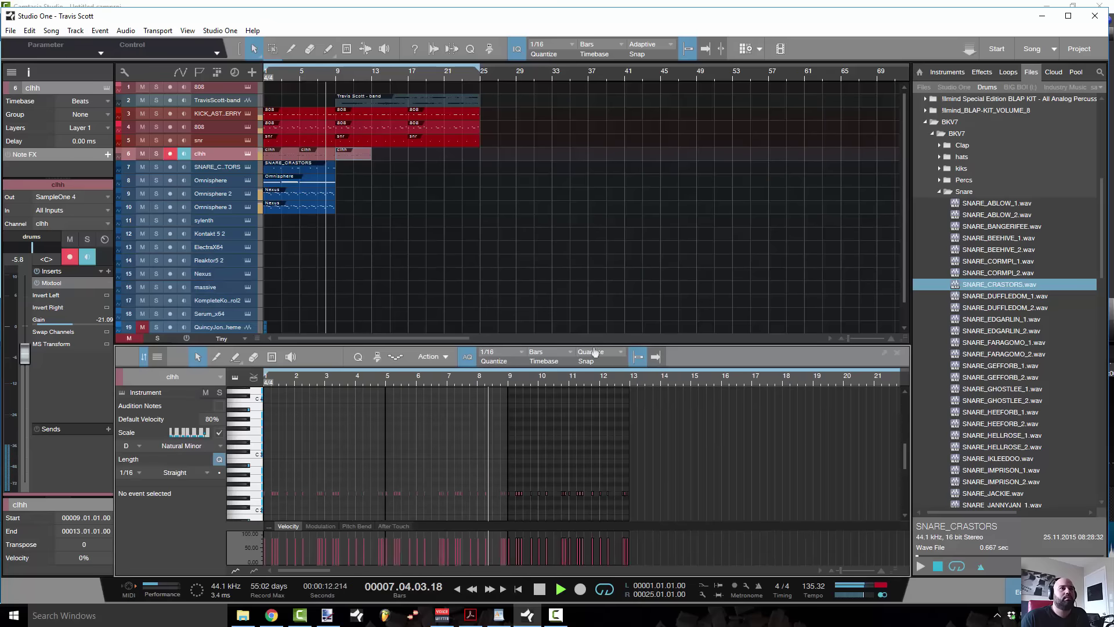
left_click_drag(701, 515, 267, 458)
key("Delete")
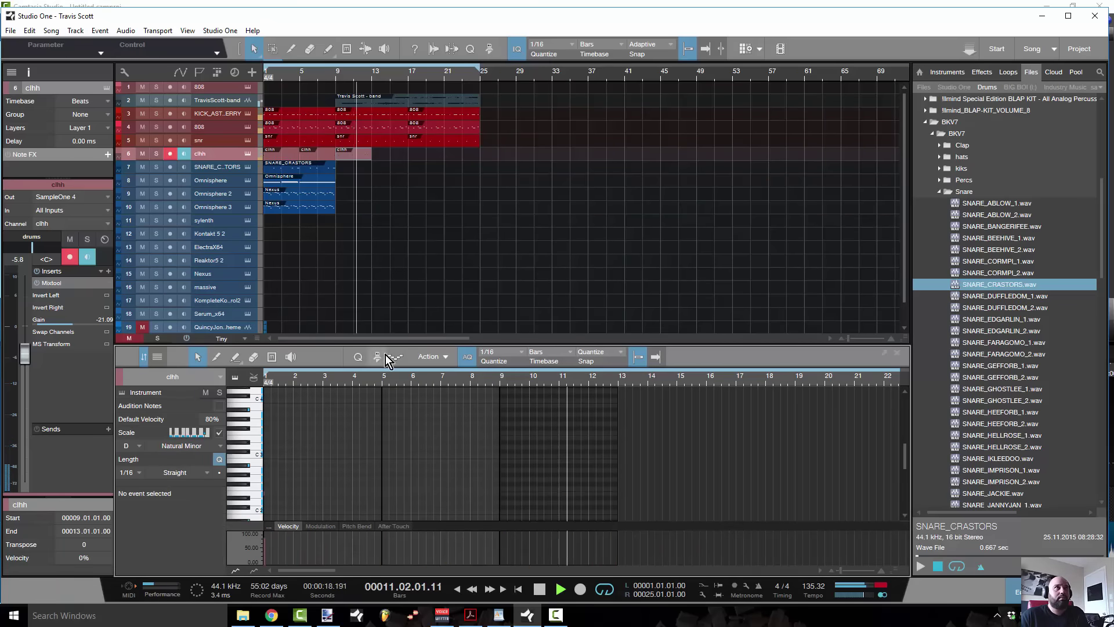
Step: Lower the band stem track's volume to -6.4 dB
left_click(405, 101)
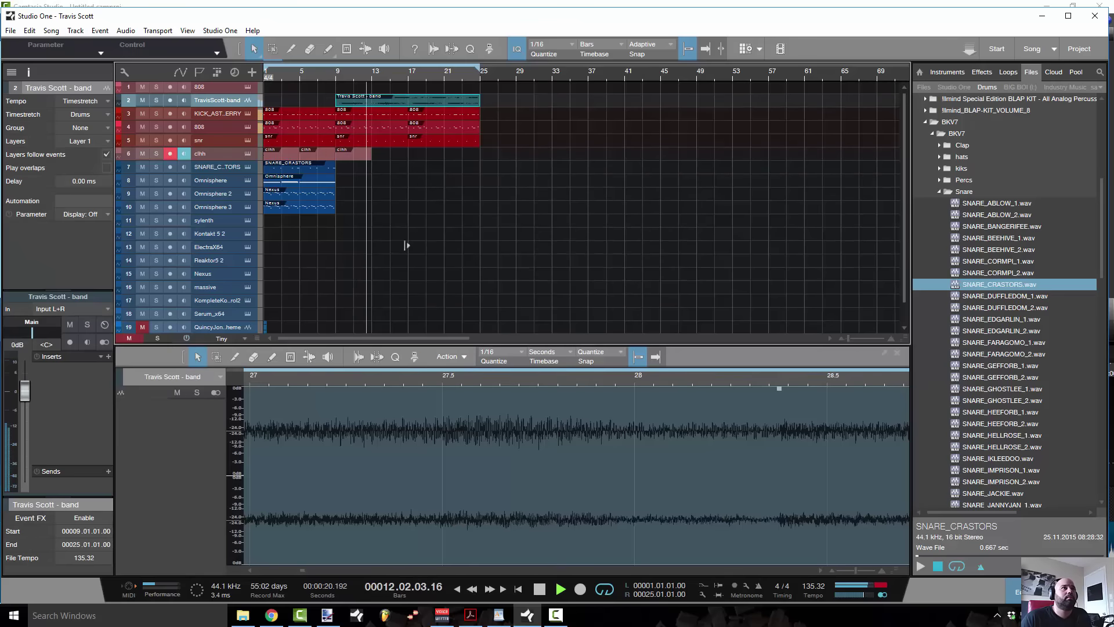
left_click_drag(25, 390, 27, 412)
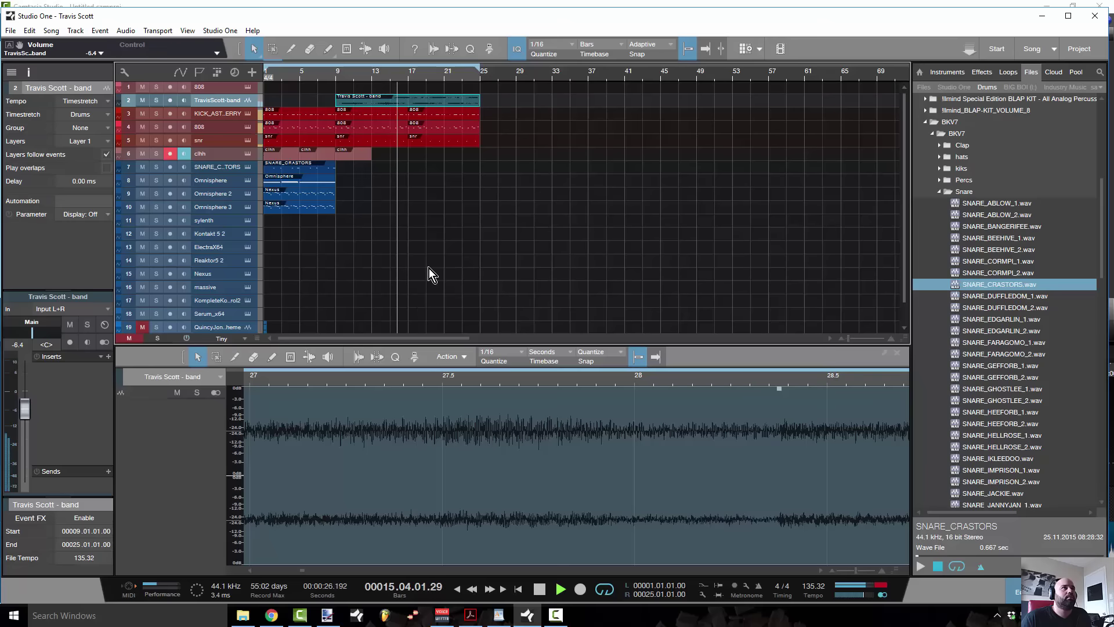
Step: Stop playback and add two C3 sixteenth notes on the first two beats of bar 9 in the clhh part
left_click(354, 158)
key("space")
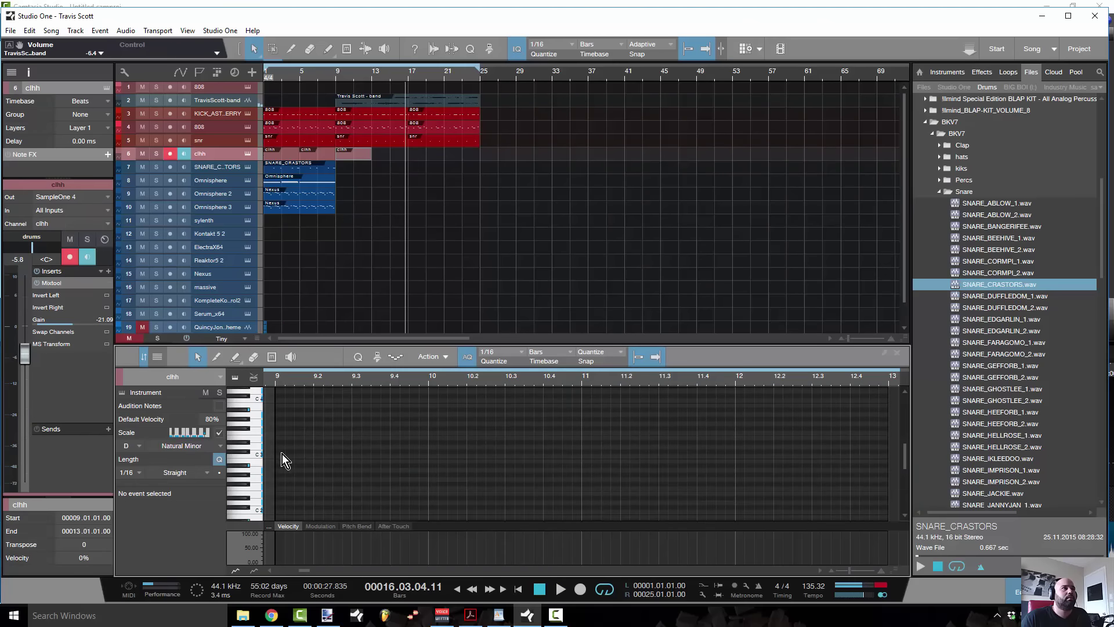
double_click(279, 456)
double_click(317, 456)
Step: Duplicate the two C3 clhh notes repeatedly so the quarter-note pattern runs from bar 9 up to bar 25
left_click_drag(400, 463, 278, 440)
key("d")
key("d")
key("d")
key("d")
key("d")
key("d")
key("d")
key("d")
key("d")
key("d")
key("d")
key("d")
key("d")
key("d")
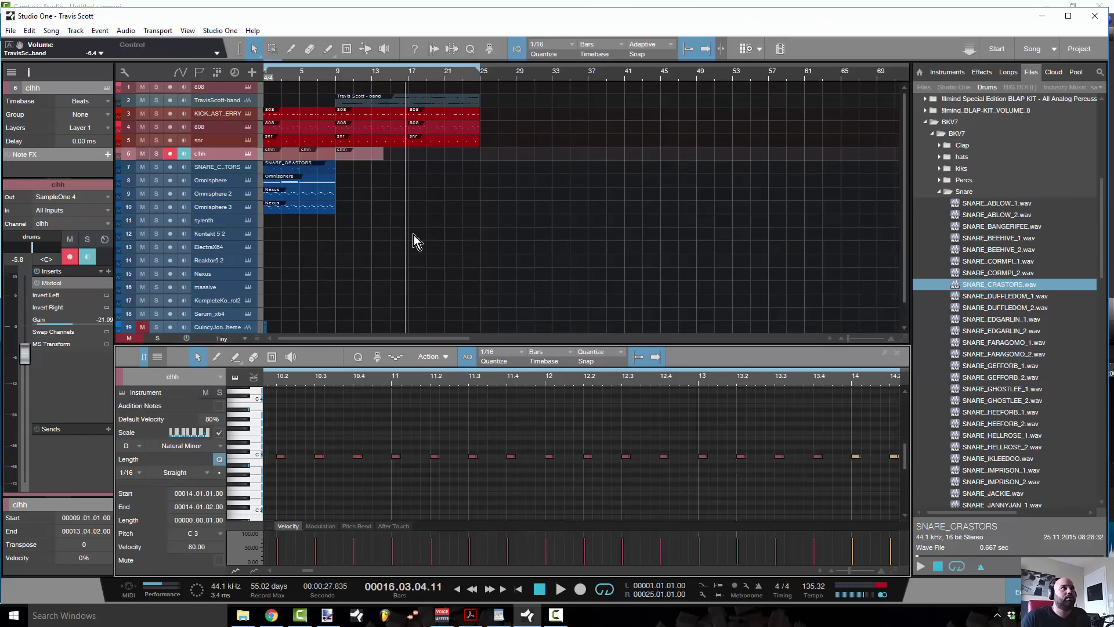
key("d")
key("d")
key("d")
key("d")
key("d")
key("d")
key("d")
key("d")
key("d")
key("d")
key("d")
key("d")
key("d")
key("d")
key("d")
key("d")
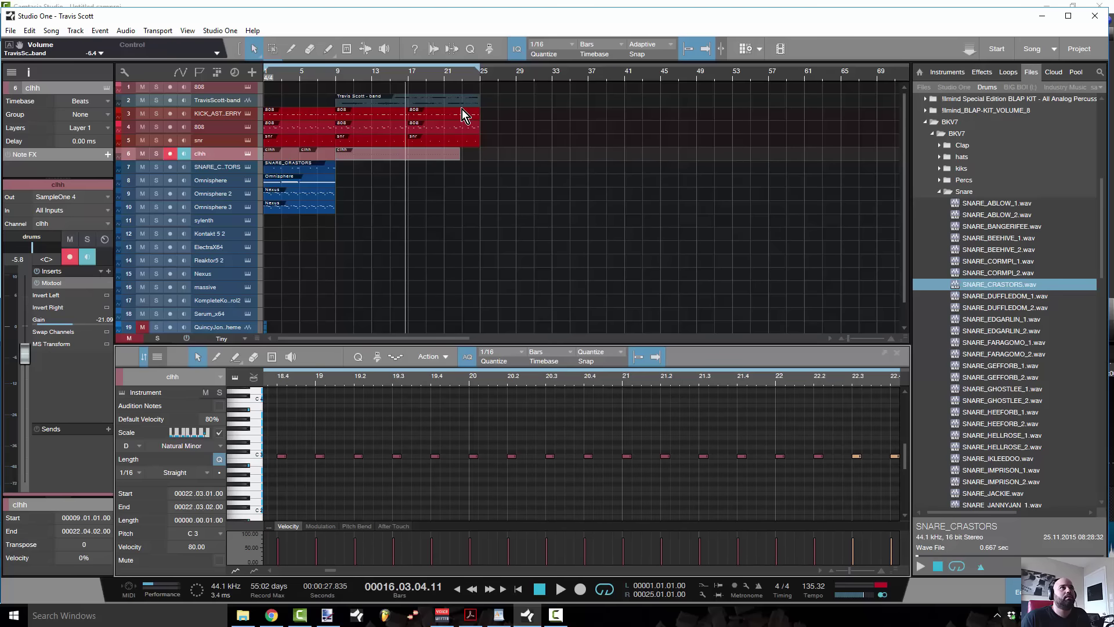
key("d")
key("d")
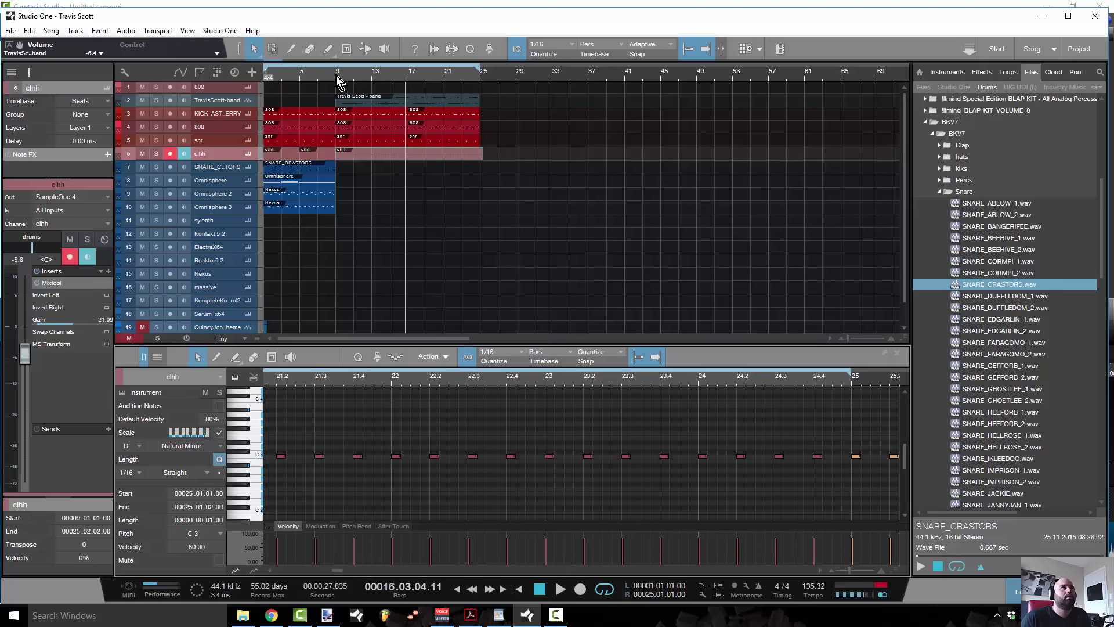
Step: Trim the clhh part to end at bar 25 and listen to the new section from bar 9
left_click(336, 80)
key("space")
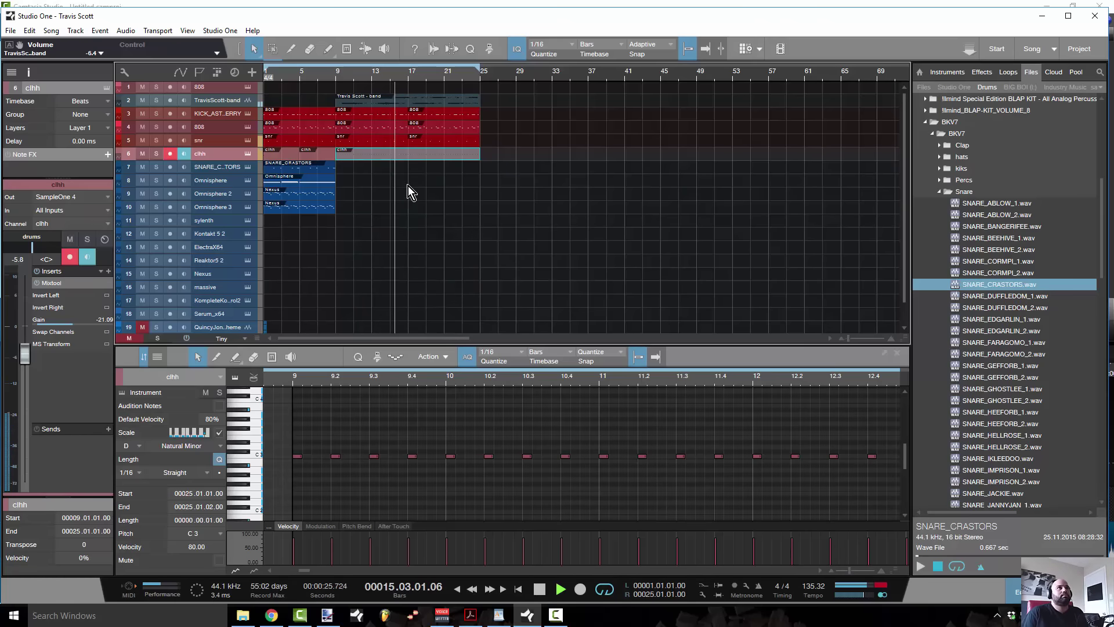
scroll(412, 202, "down", 1)
scroll(412, 202, "up", 3)
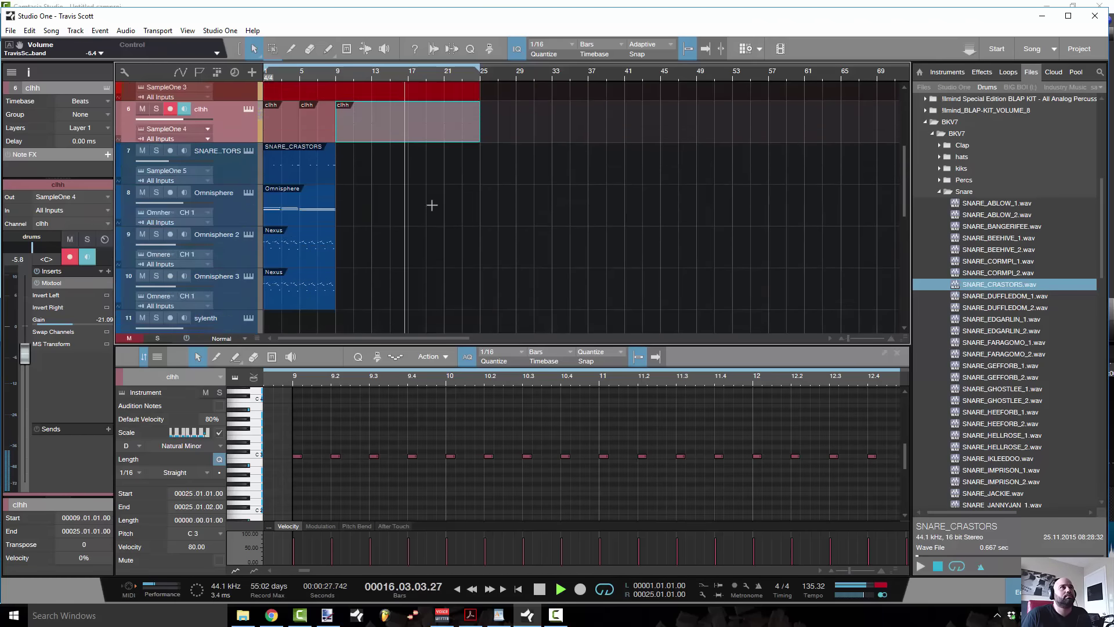
scroll(512, 195, "up", 4)
scroll(511, 194, "down", 1)
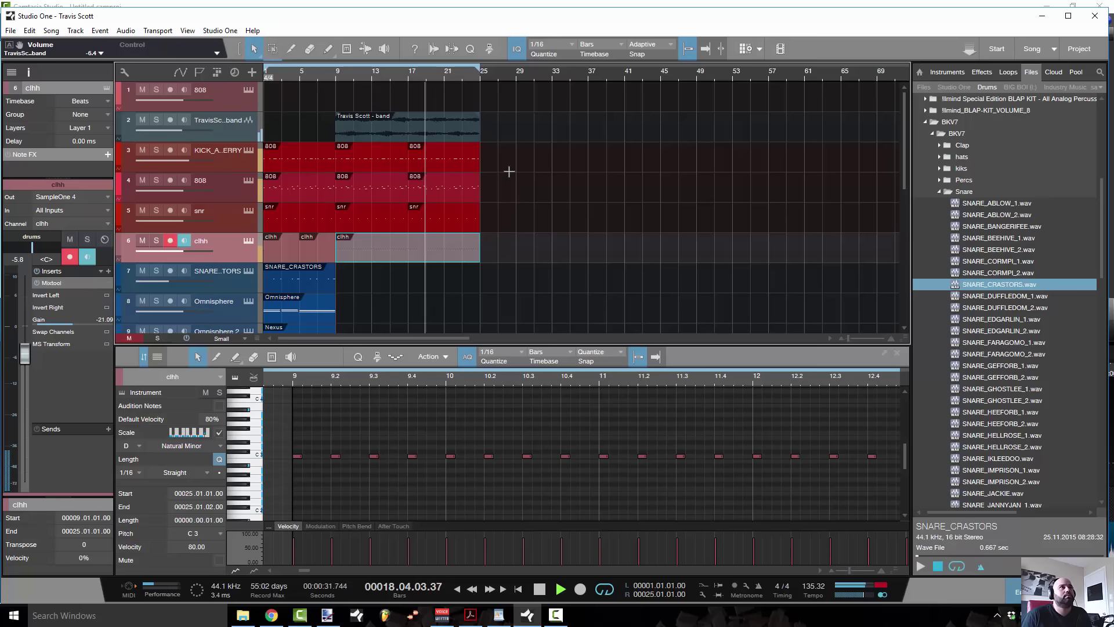
key("f")
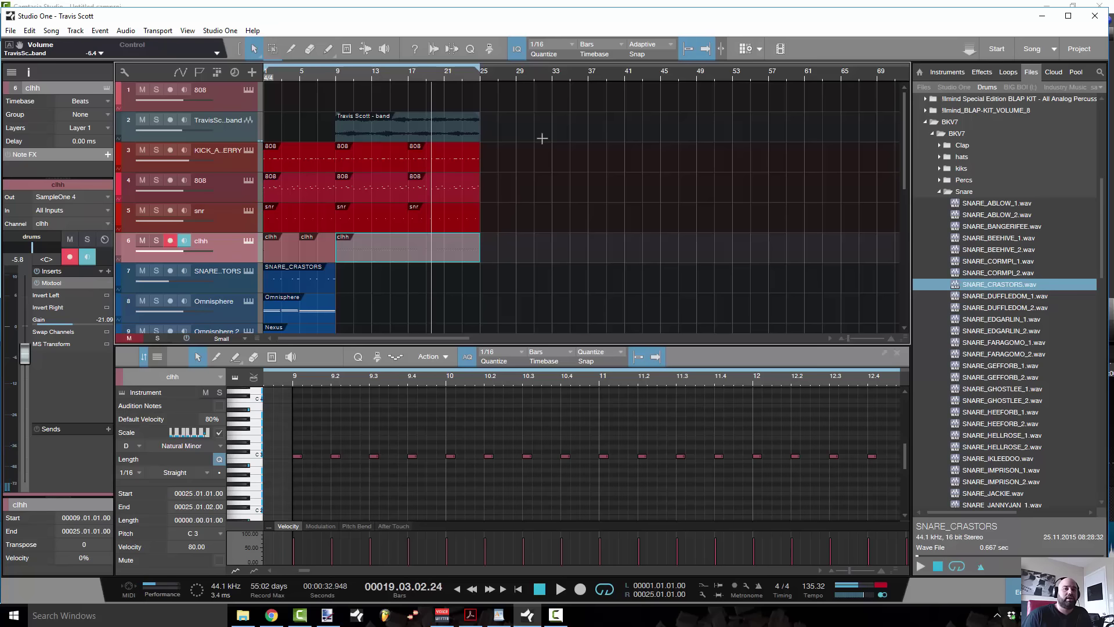